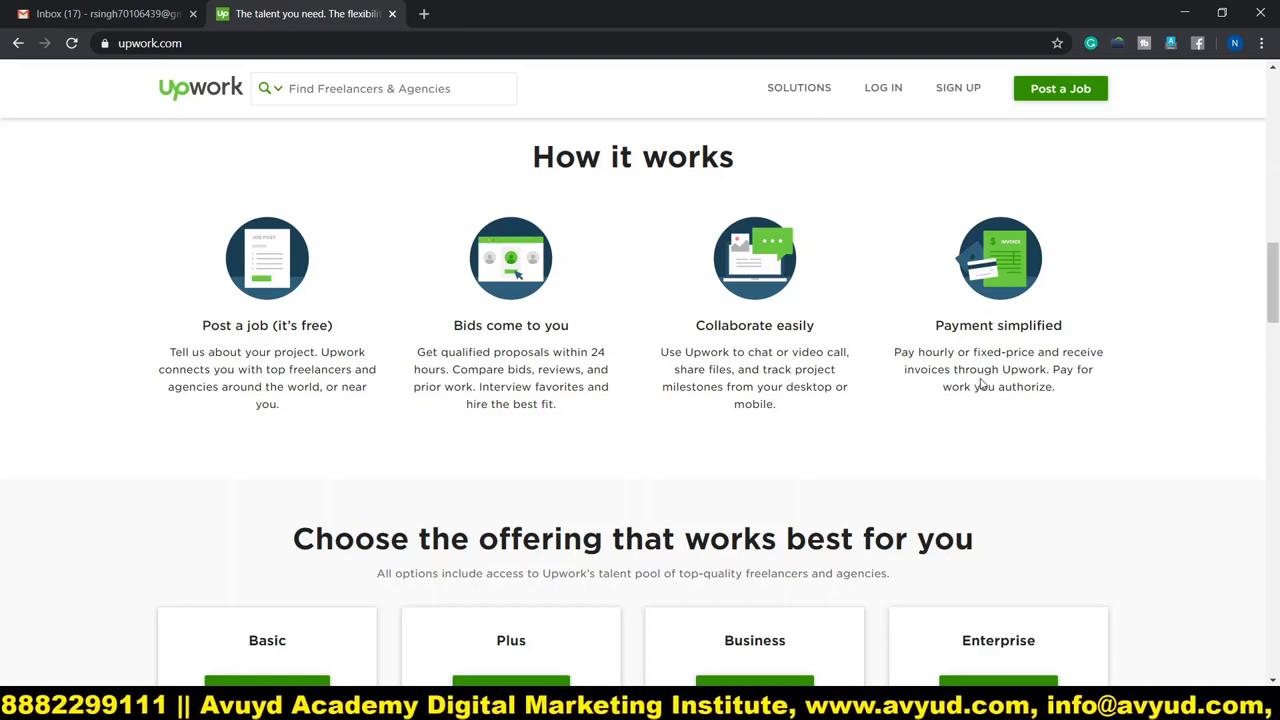
# Browse the Upwork homepage and start signing up for a new account.
pyautogui.scroll(-3, 609, 400)
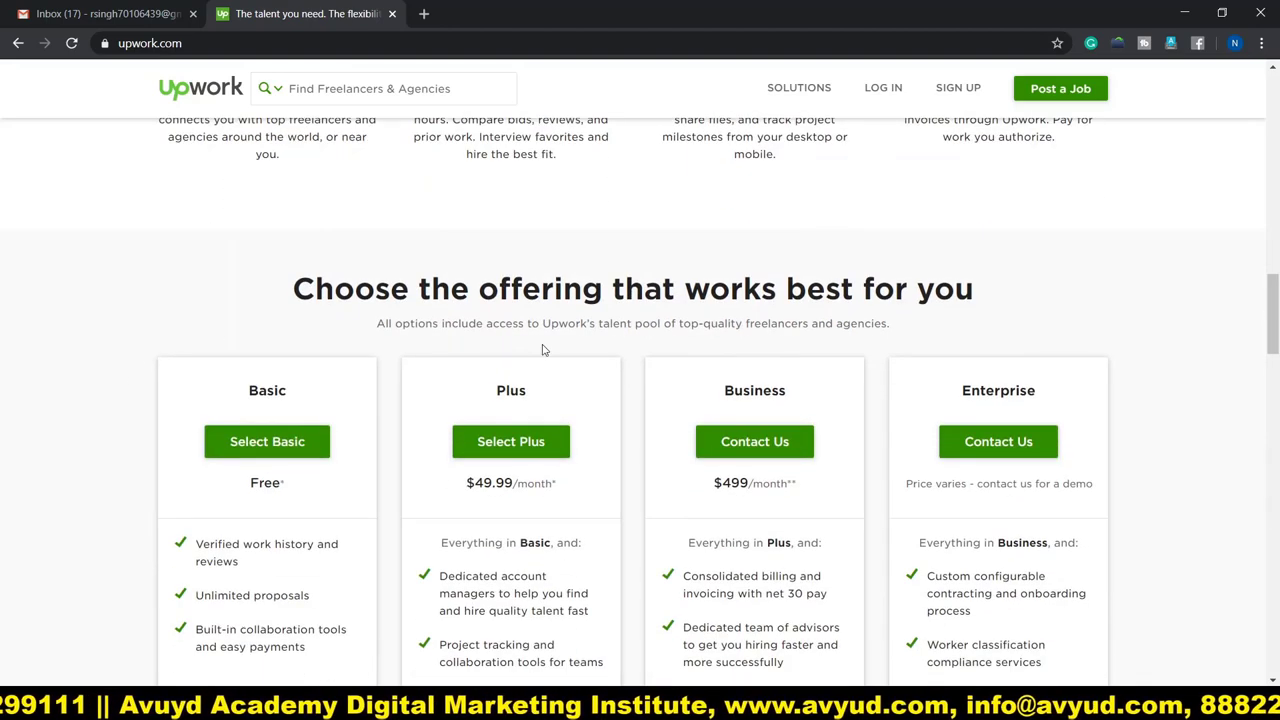
pyautogui.scroll(-2, 100, 380)
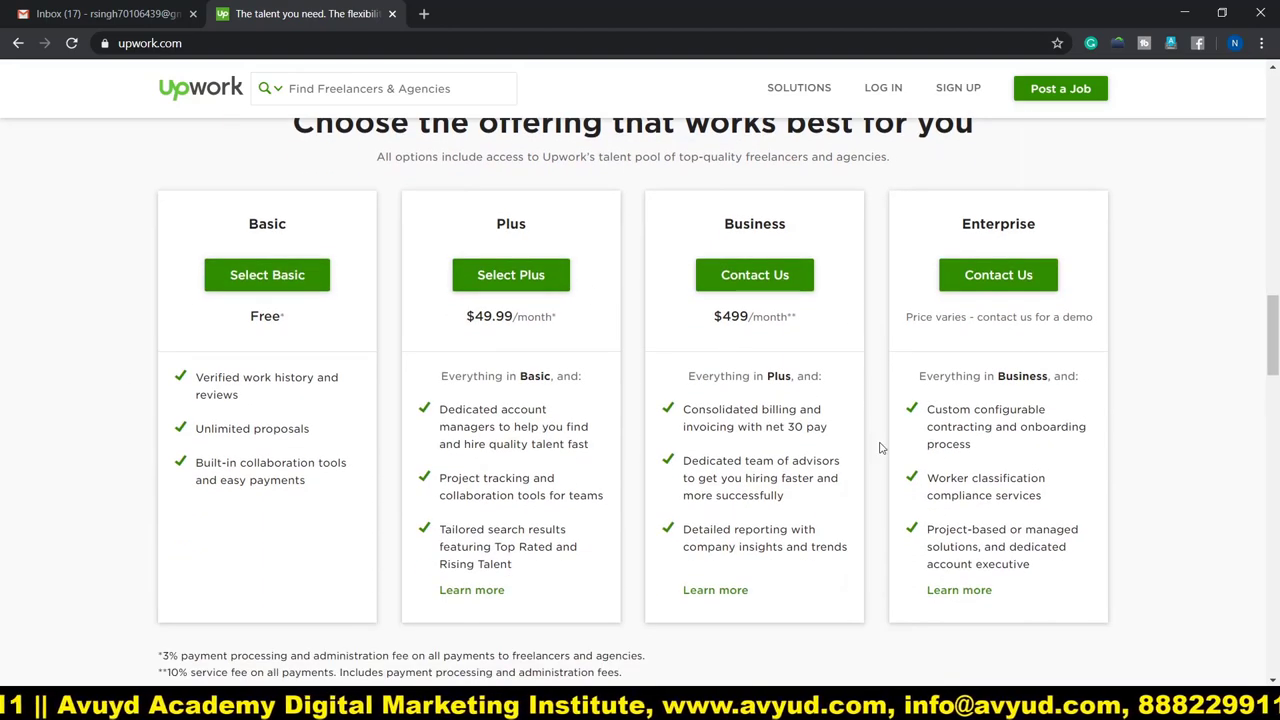
pyautogui.scroll(-2, 880, 447)
pyautogui.scroll(1, 312, 388)
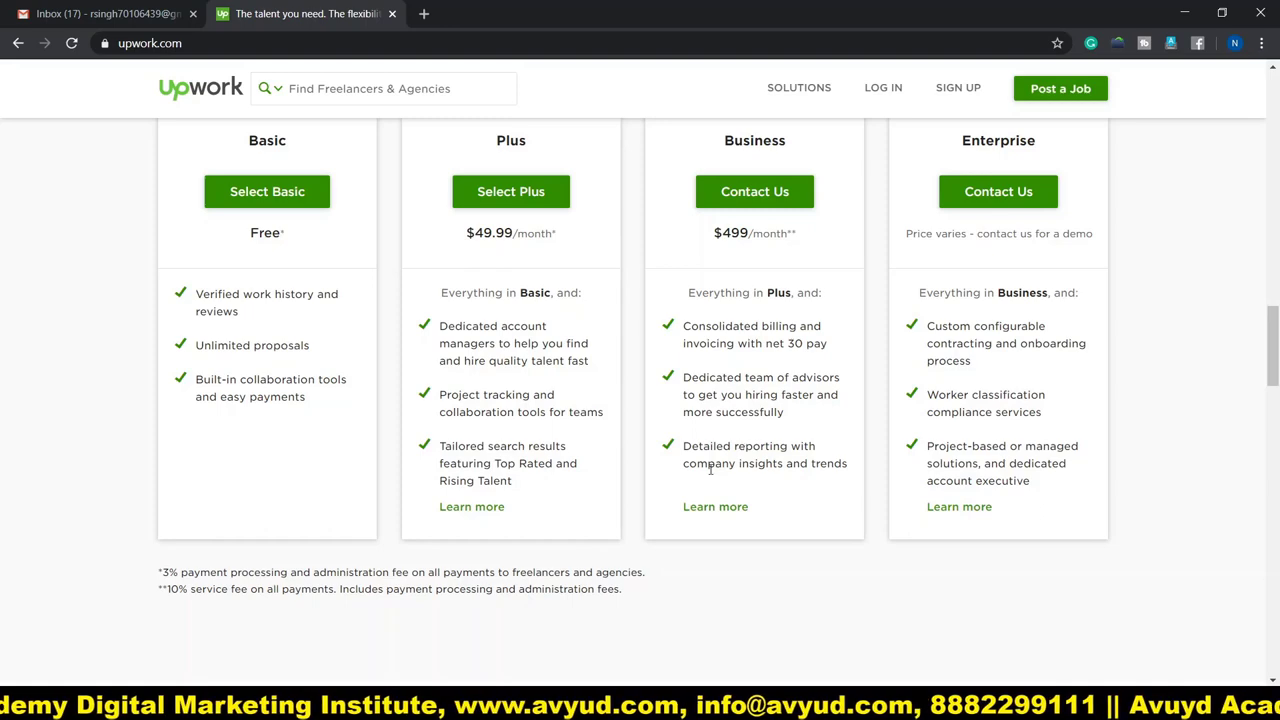
pyautogui.scroll(-8, 710, 468)
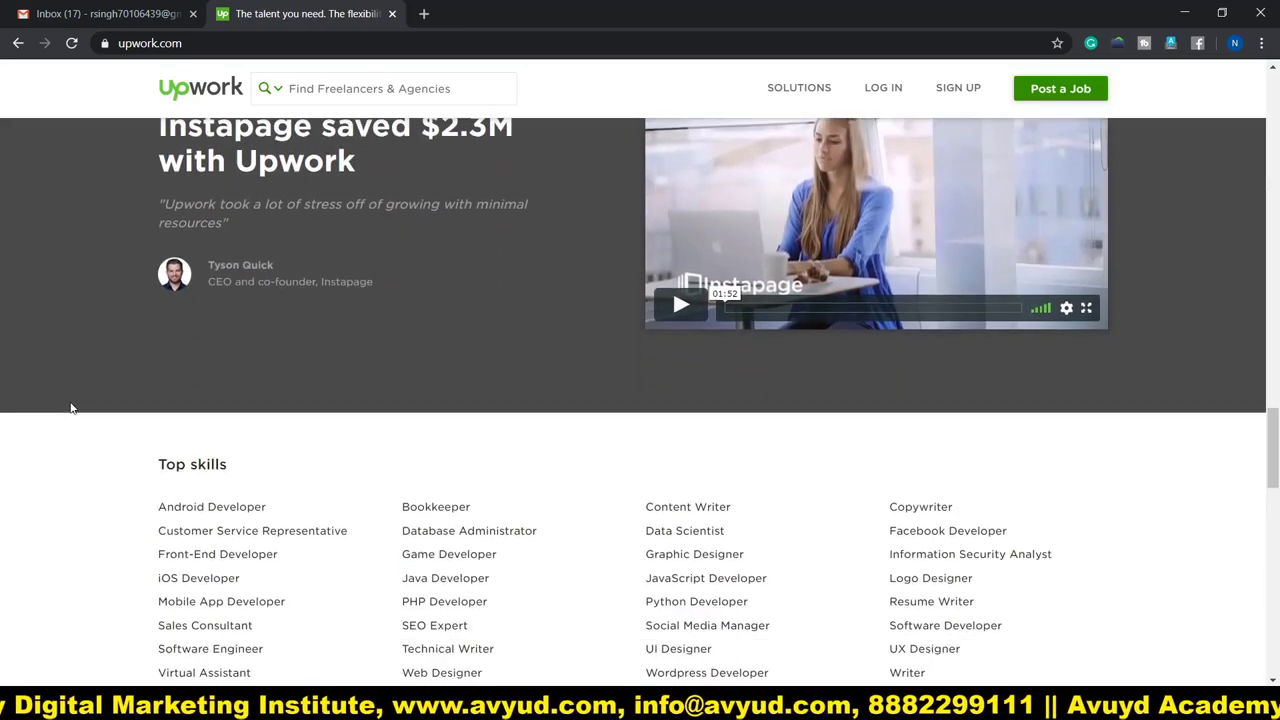
pyautogui.scroll(-4, 70, 407)
pyautogui.scroll(2, 71, 406)
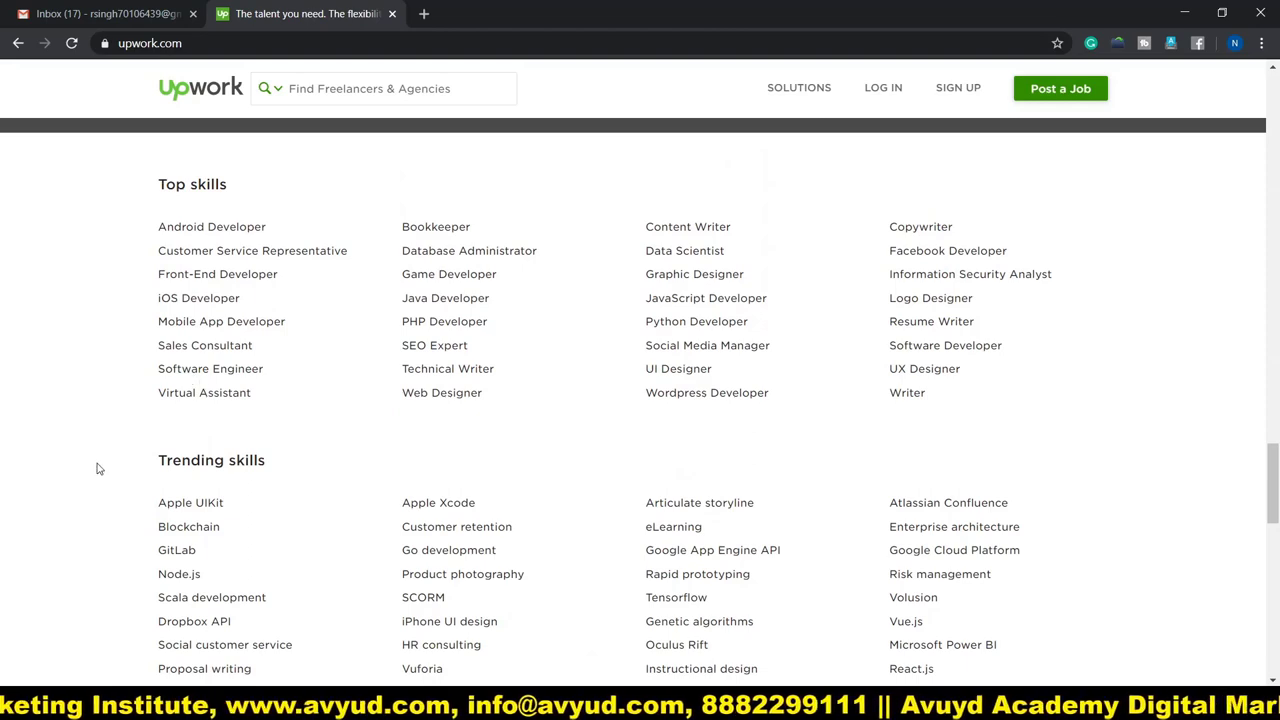
pyautogui.scroll(-6, 117, 518)
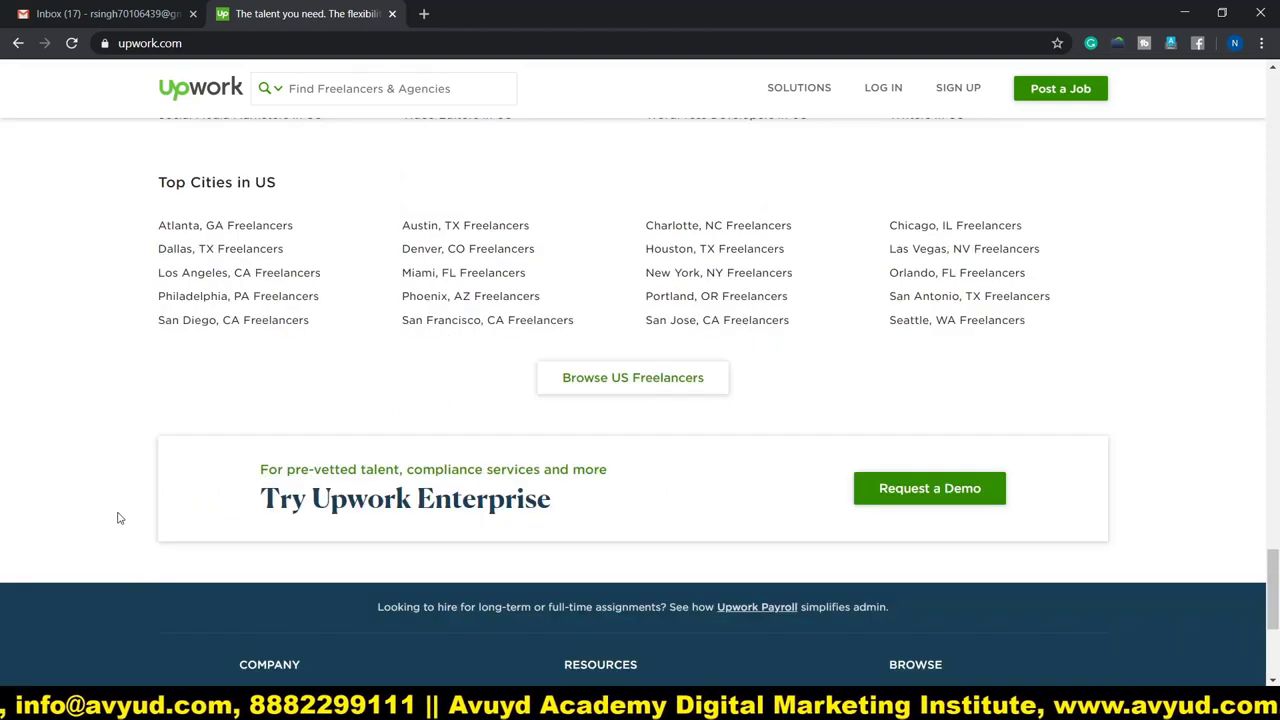
pyautogui.scroll(-4, 117, 518)
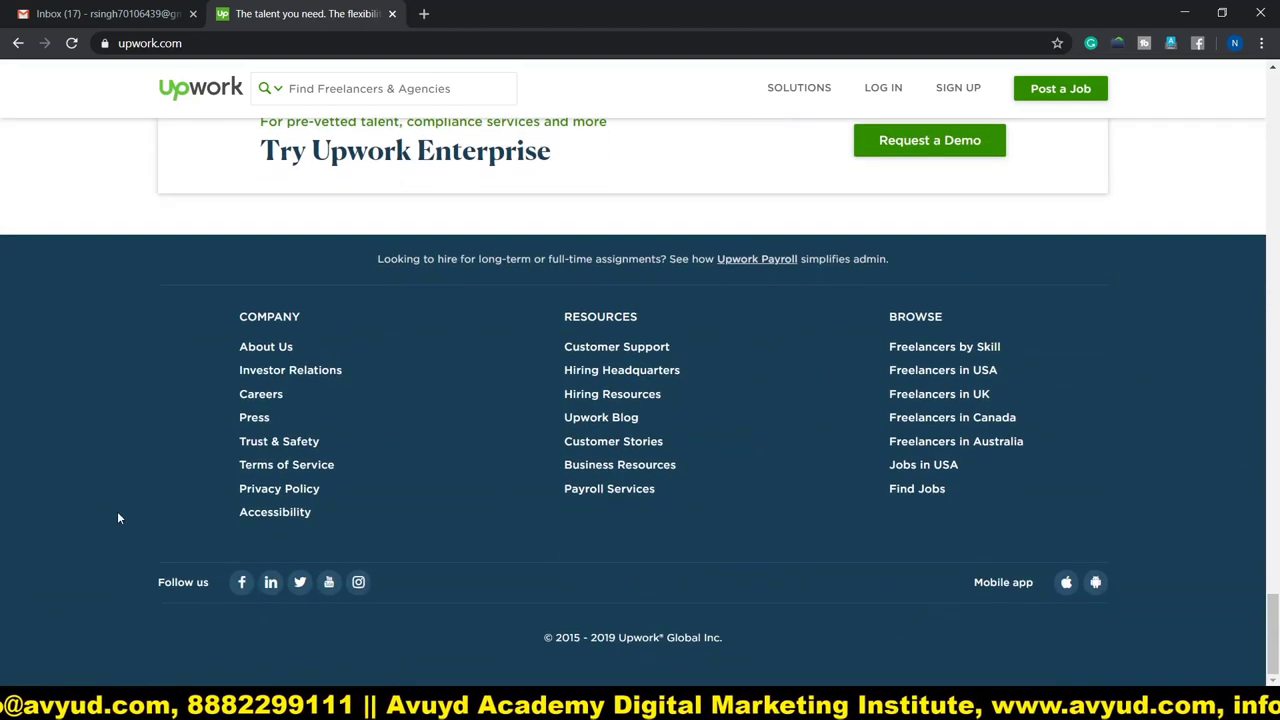
pyautogui.scroll(20, 117, 518)
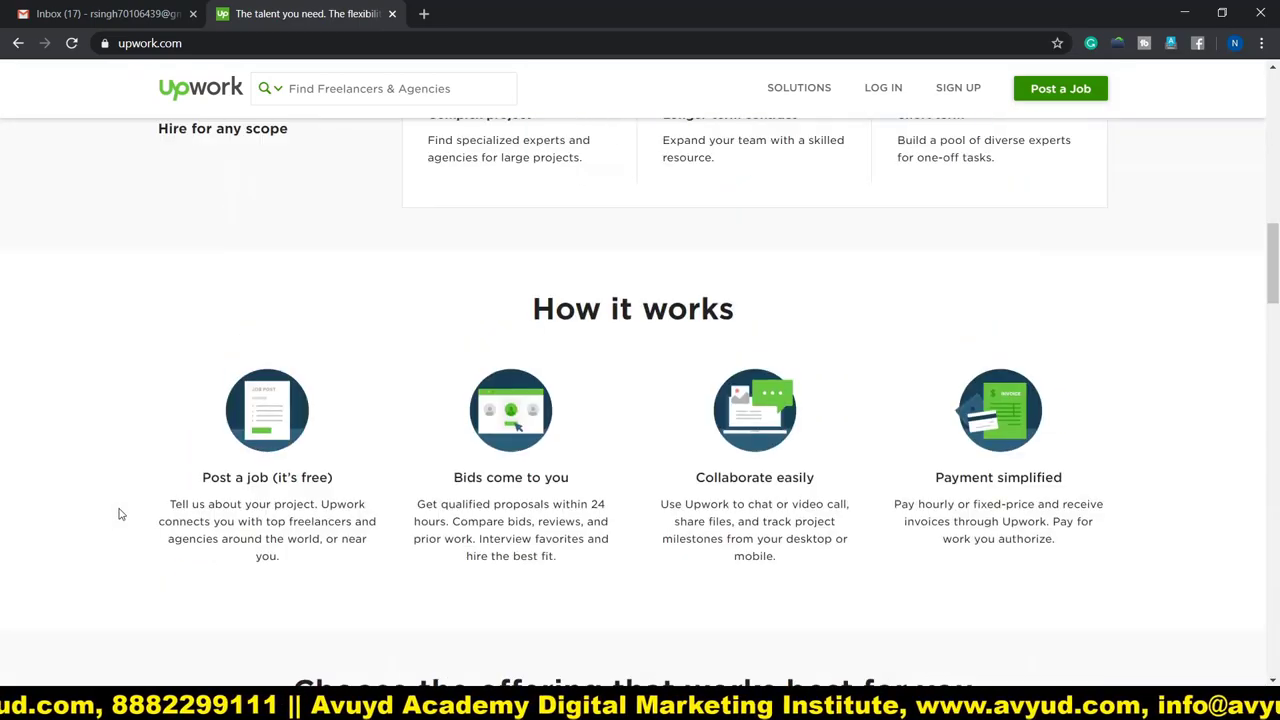
pyautogui.scroll(10, 120, 514)
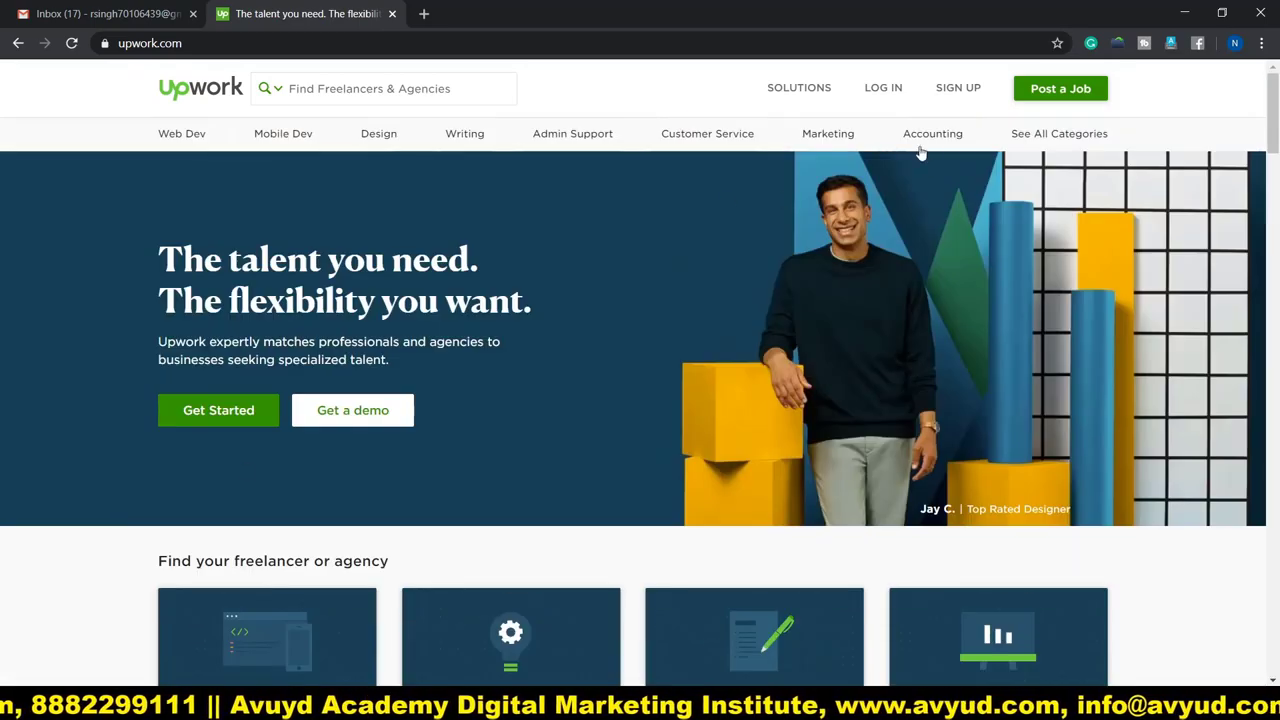
pyautogui.click(955, 90)
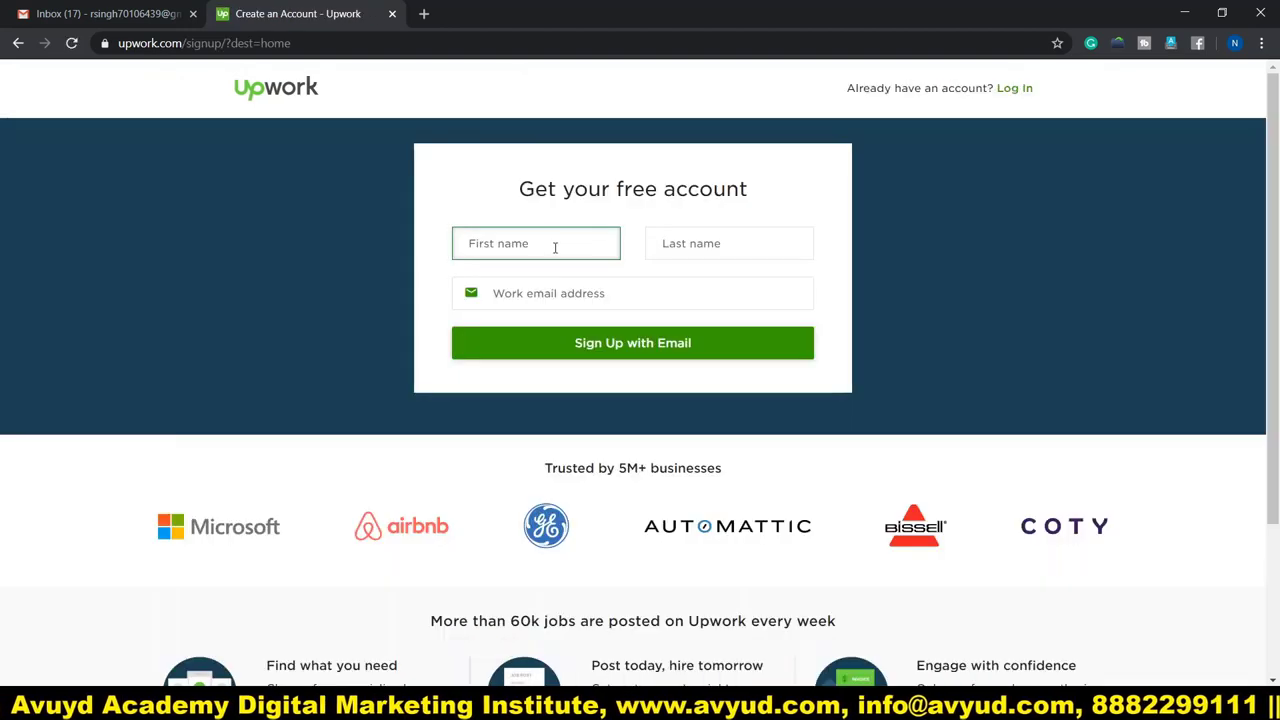
# Enter the first name, last name and e-mail address, then submit the sign-up form.
pyautogui.click(553, 244)
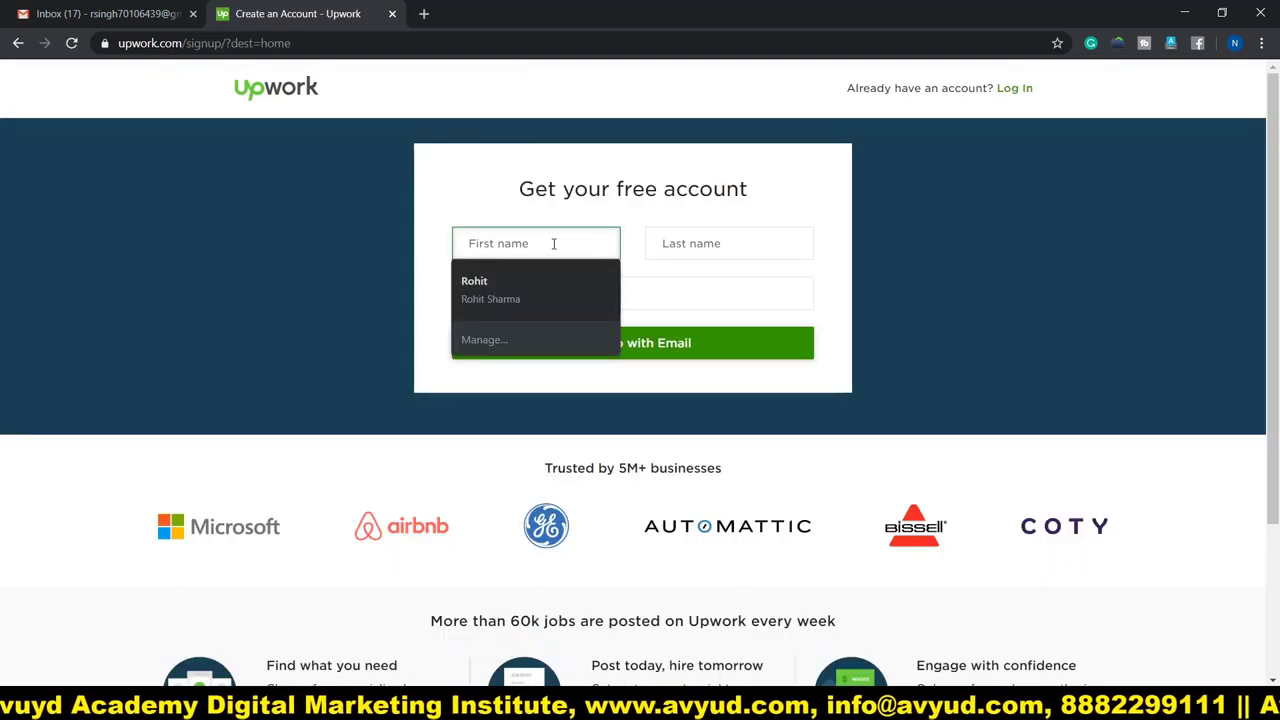
pyautogui.click(545, 294)
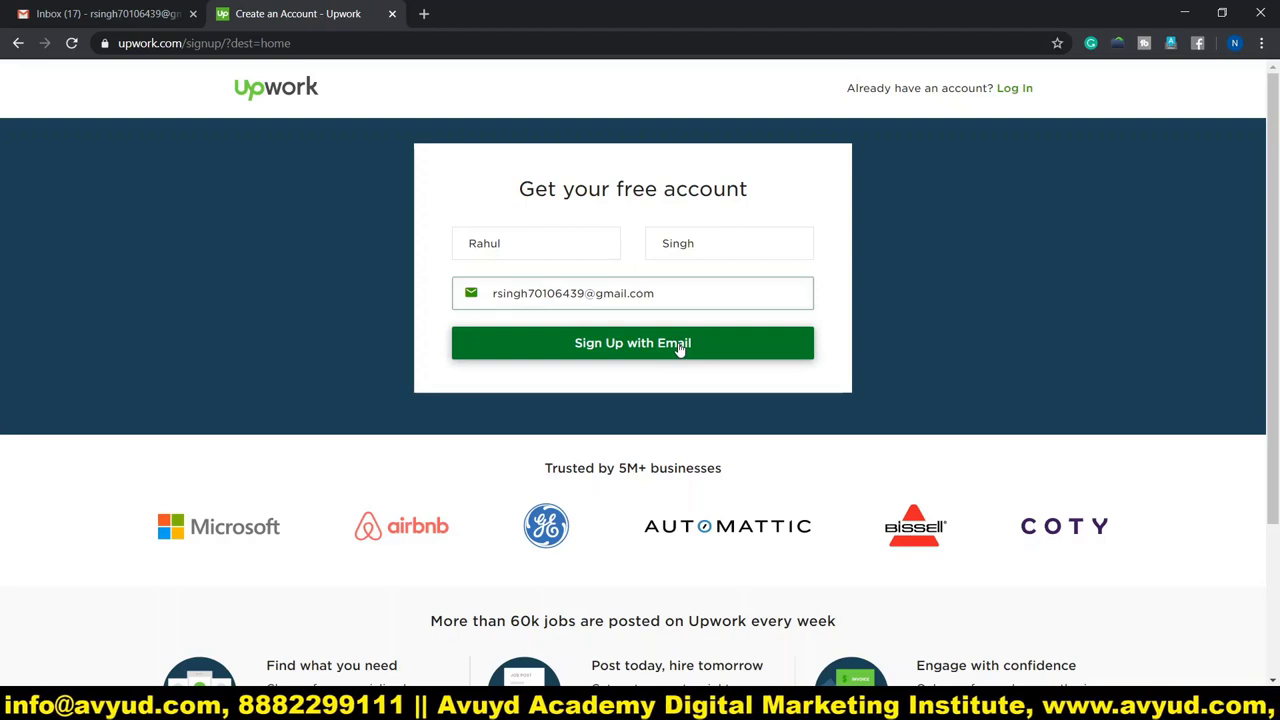
pyautogui.click(677, 343)
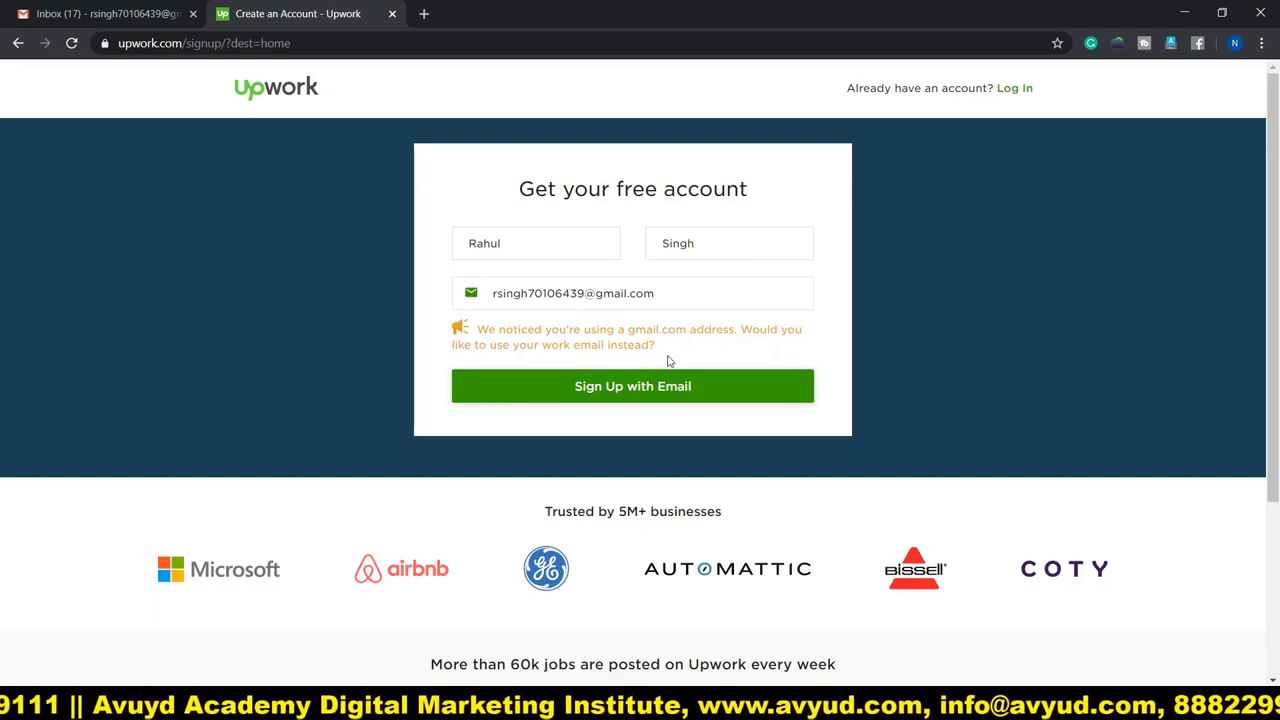
pyautogui.click(622, 394)
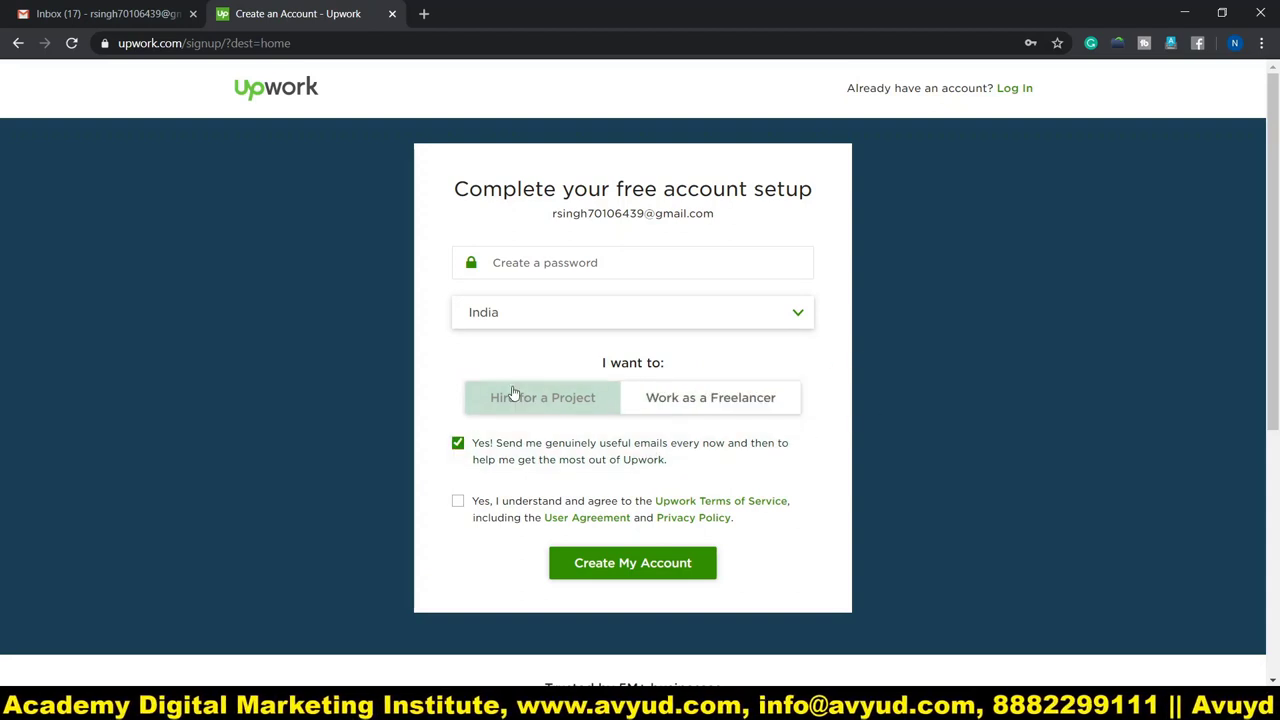
# Enter a password, choose Work as a Freelancer, paste a username and accept the terms.
pyautogui.click(564, 262)
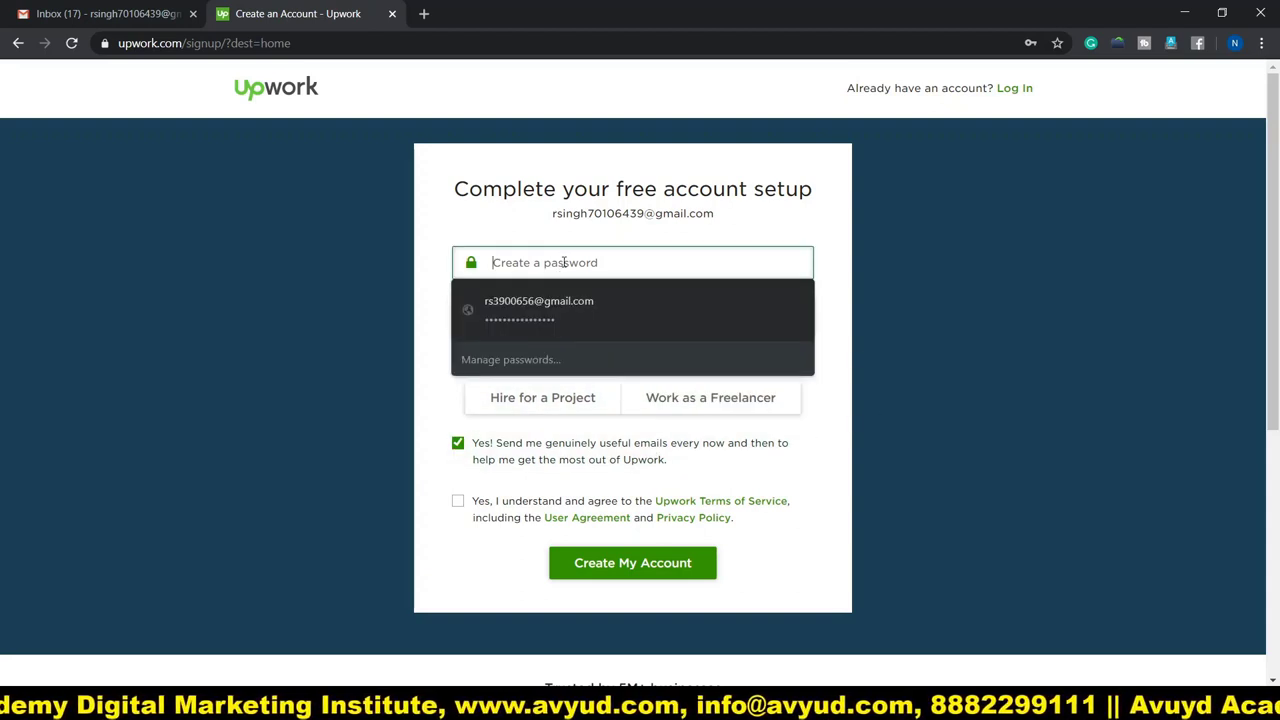
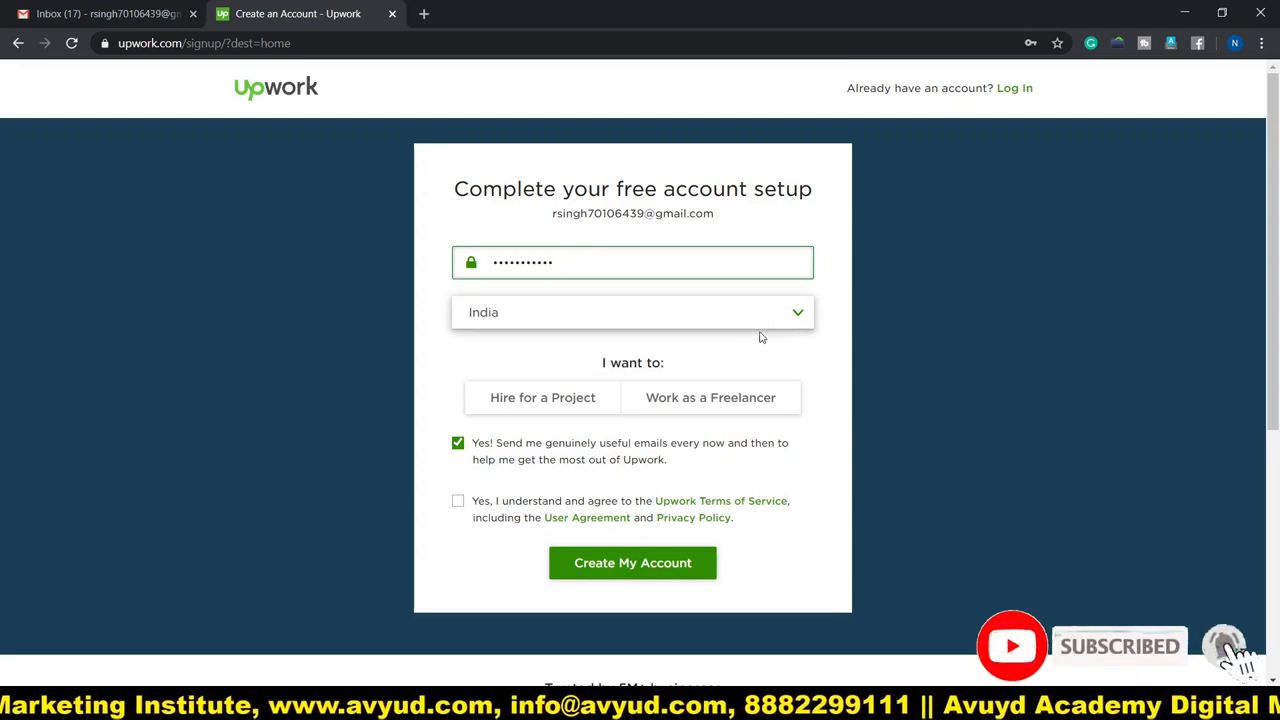
pyautogui.click(745, 410)
pyautogui.click(543, 447)
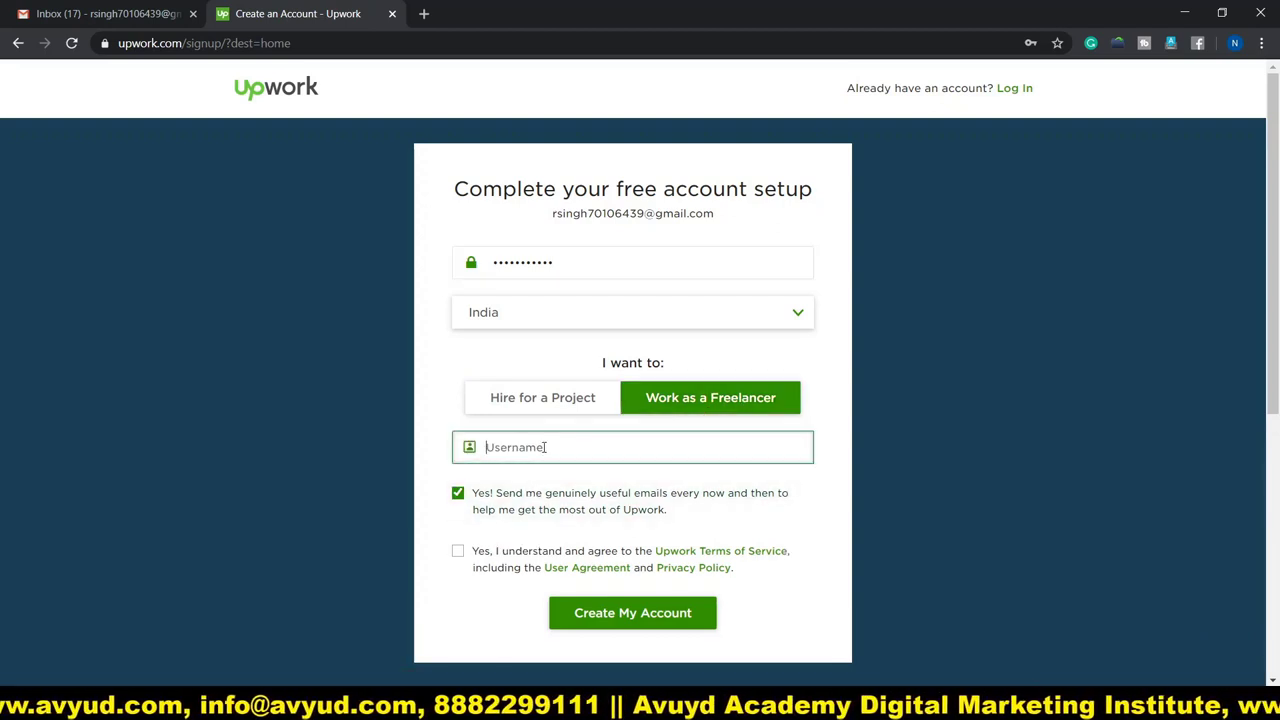
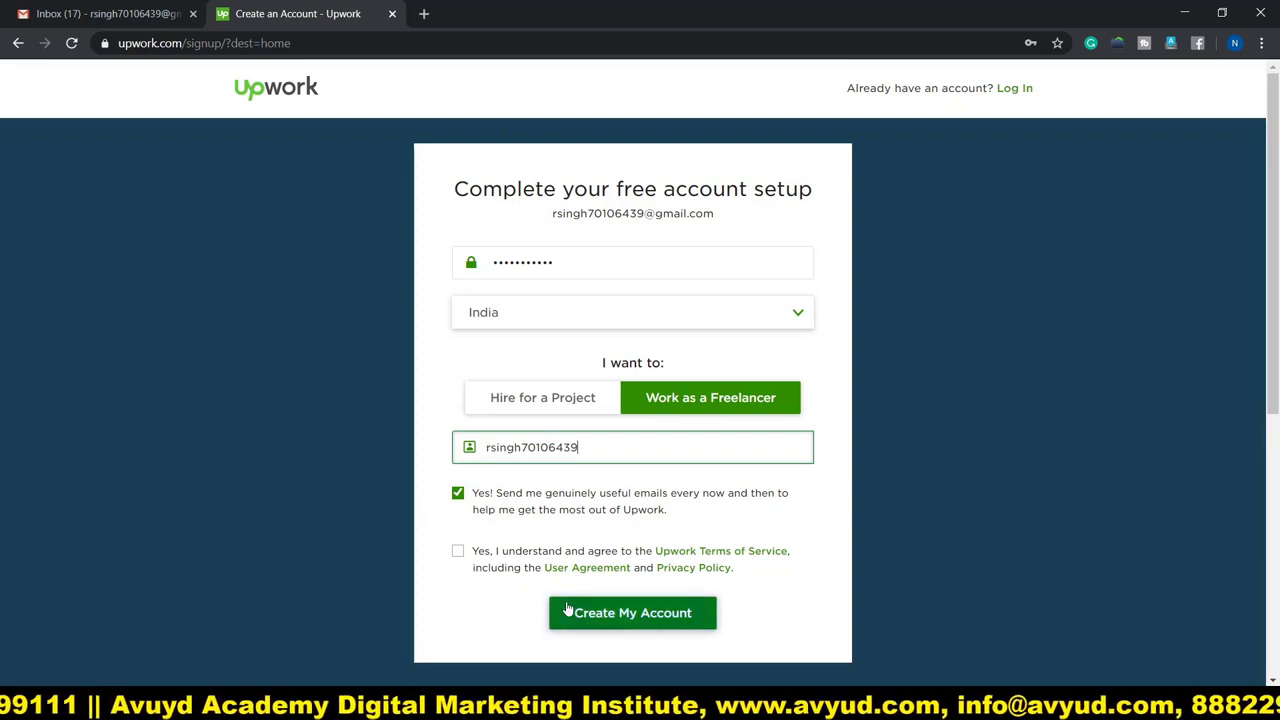
pyautogui.click(459, 553)
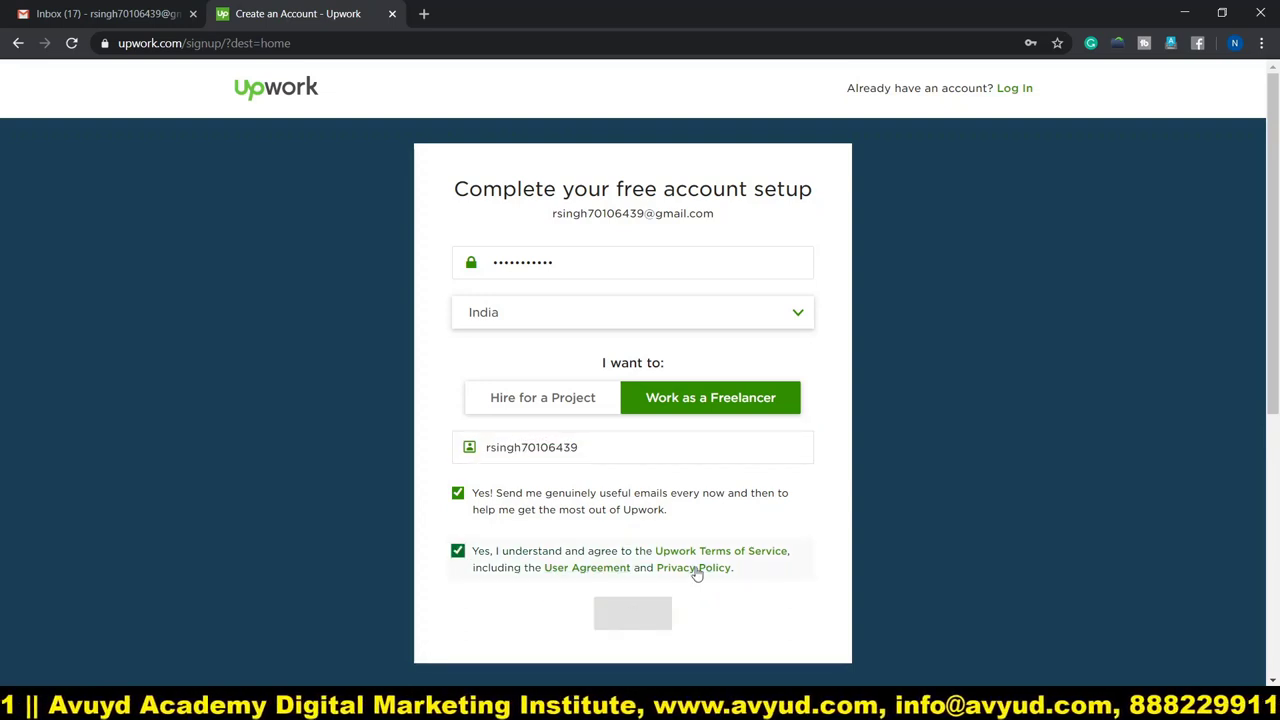
# Create the freelancer account and decline Chrome's offer to save the password.
pyautogui.click(627, 613)
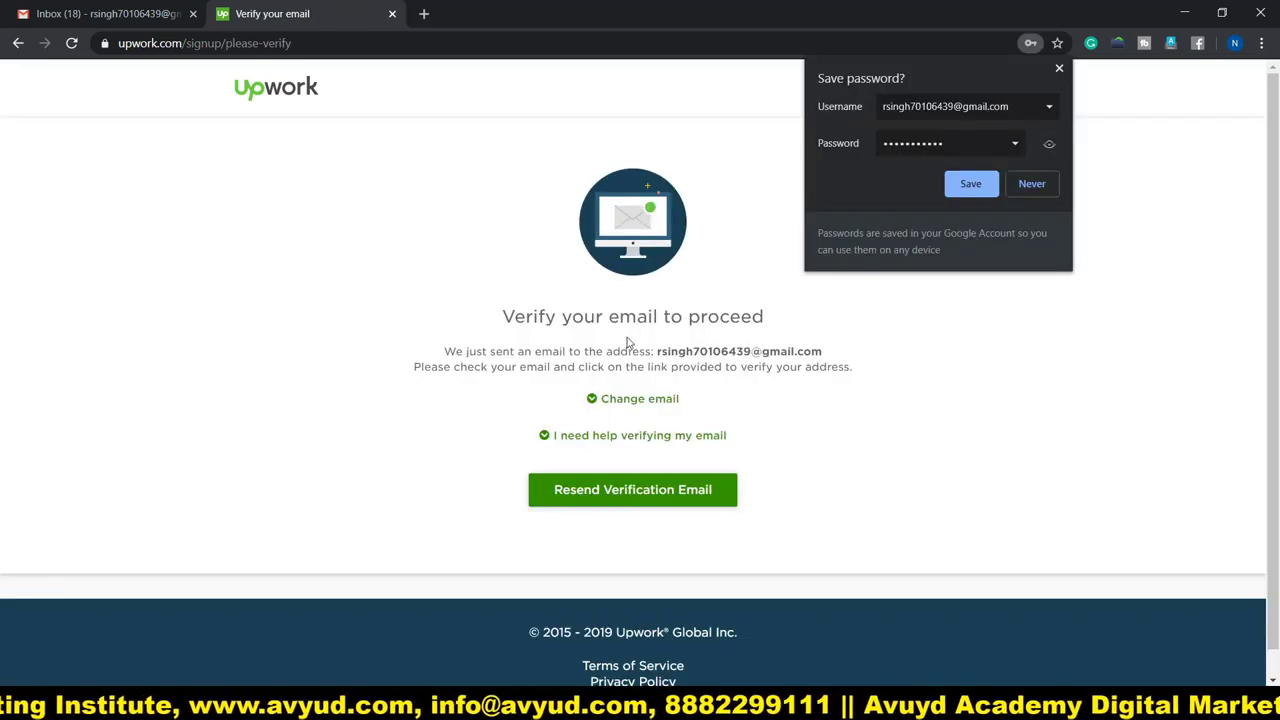
pyautogui.click(1040, 186)
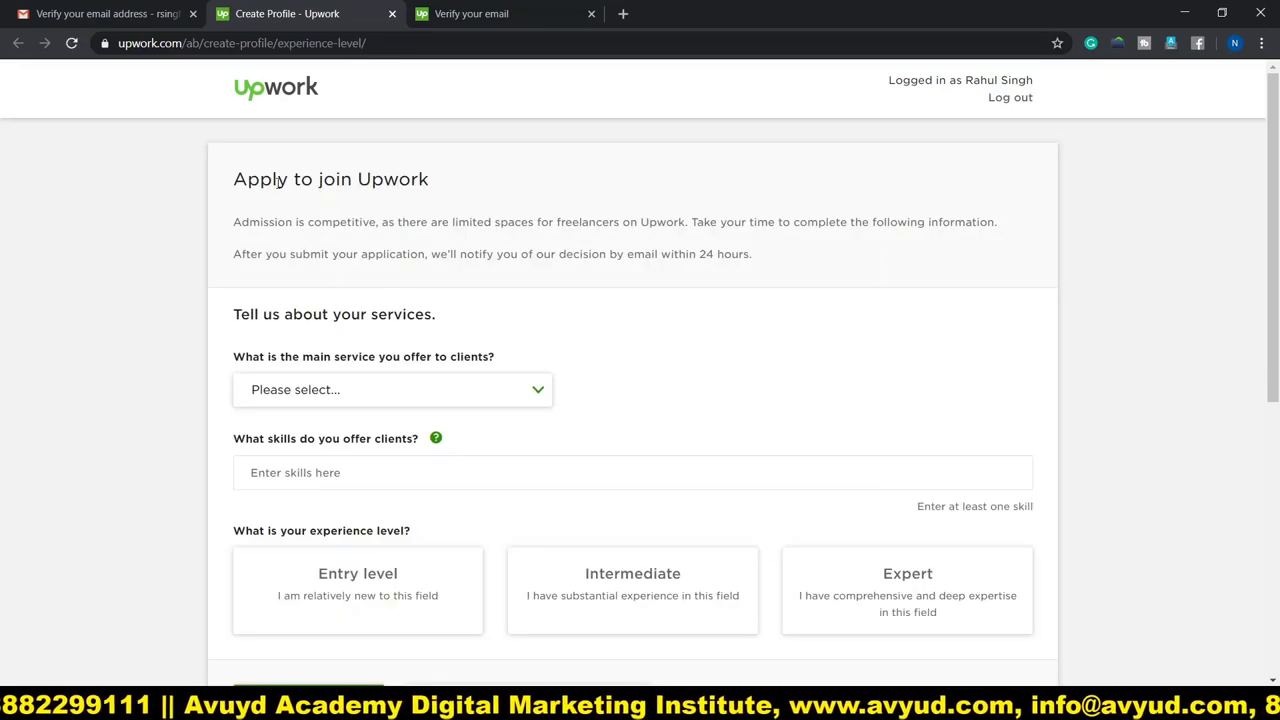
# Choose Admin Support as the main service offered.
pyautogui.scroll(-2, 457, 235)
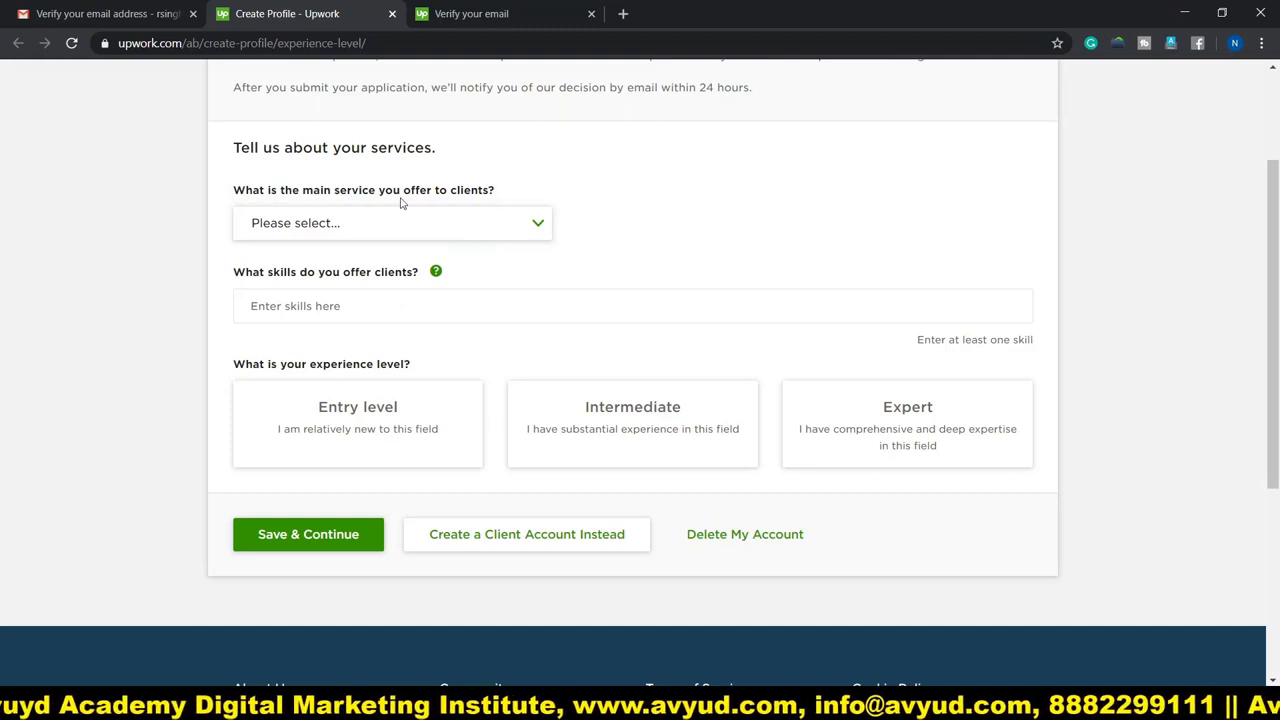
pyautogui.click(537, 224)
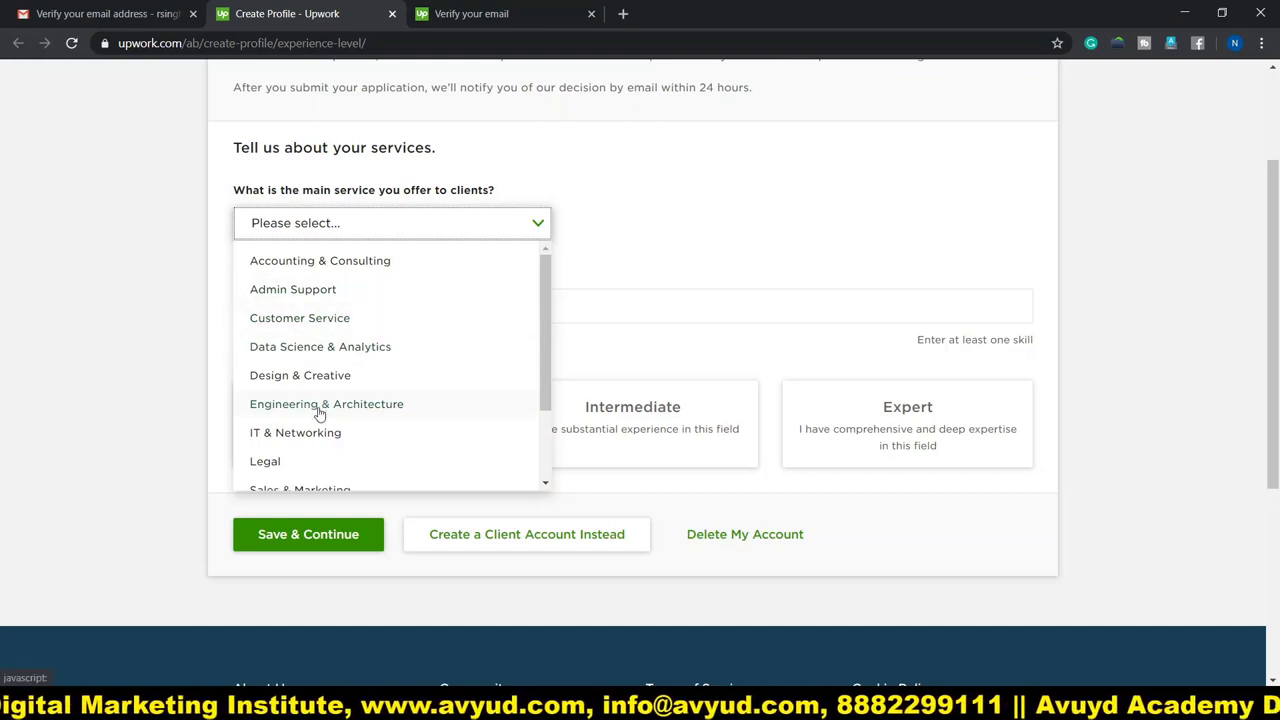
pyautogui.click(292, 289)
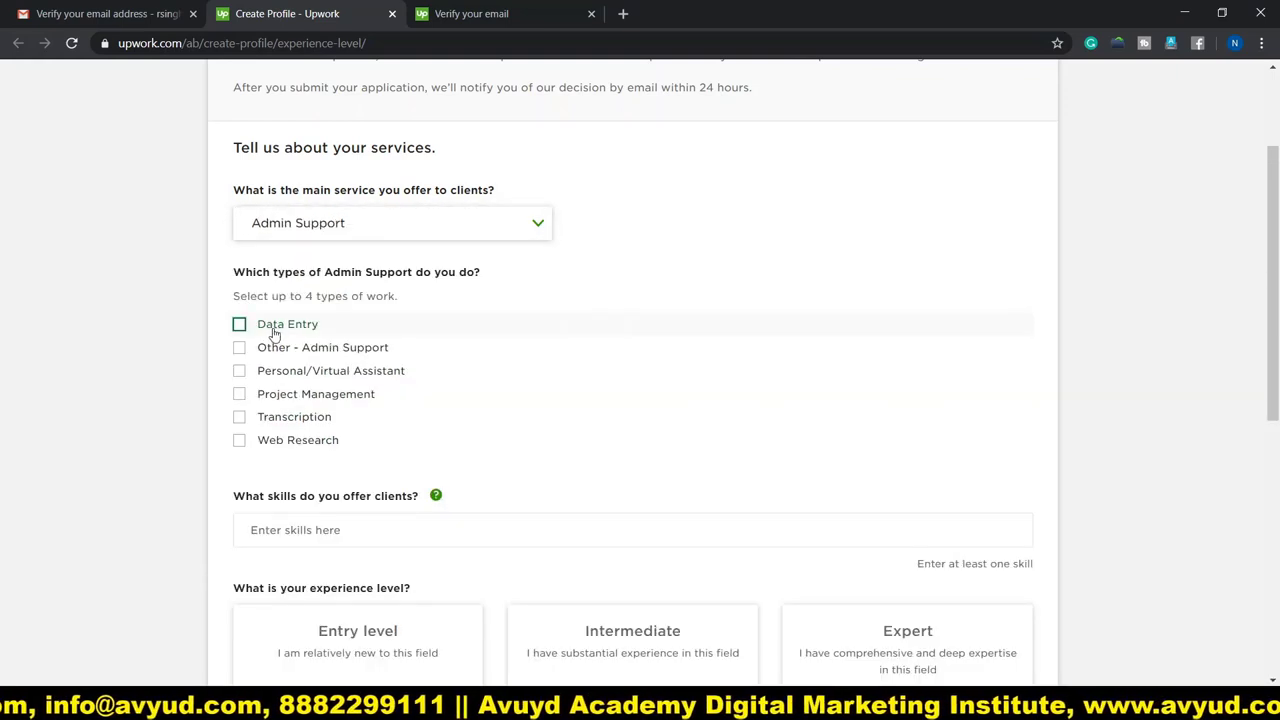
# Add Data Entry and MS Excel as skills.
pyautogui.scroll(-2, 155, 330)
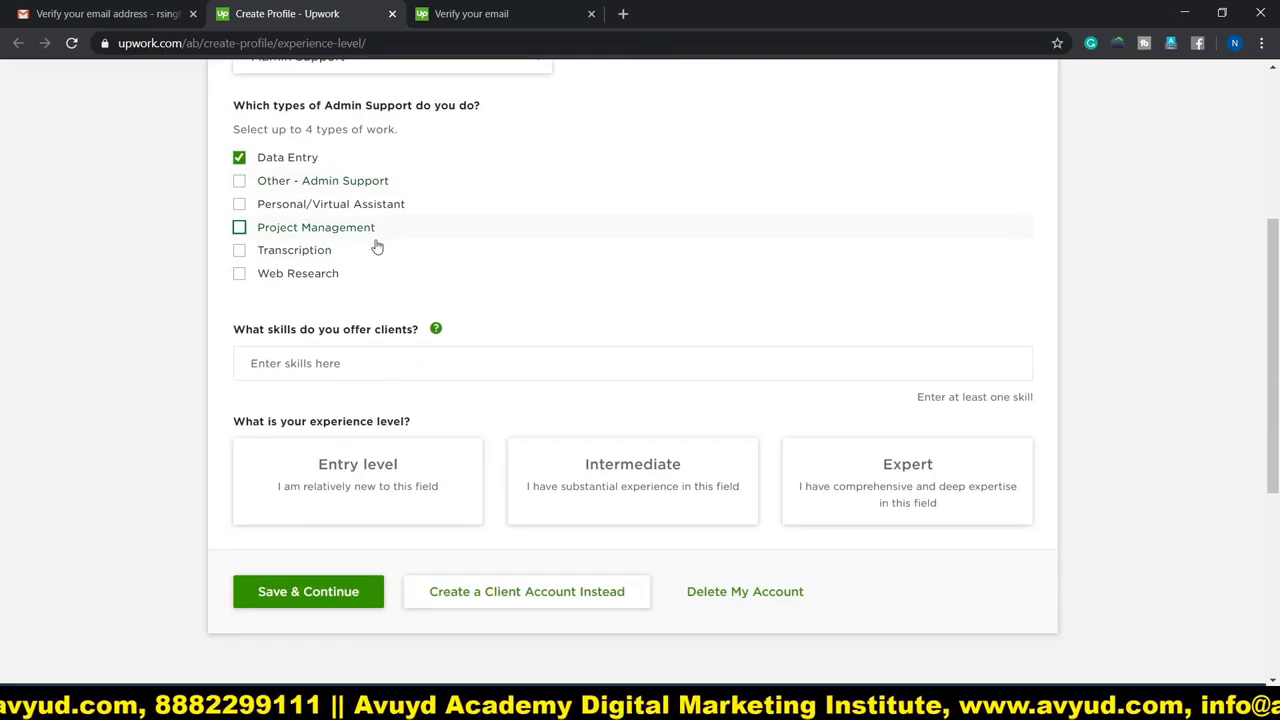
pyautogui.click(267, 369)
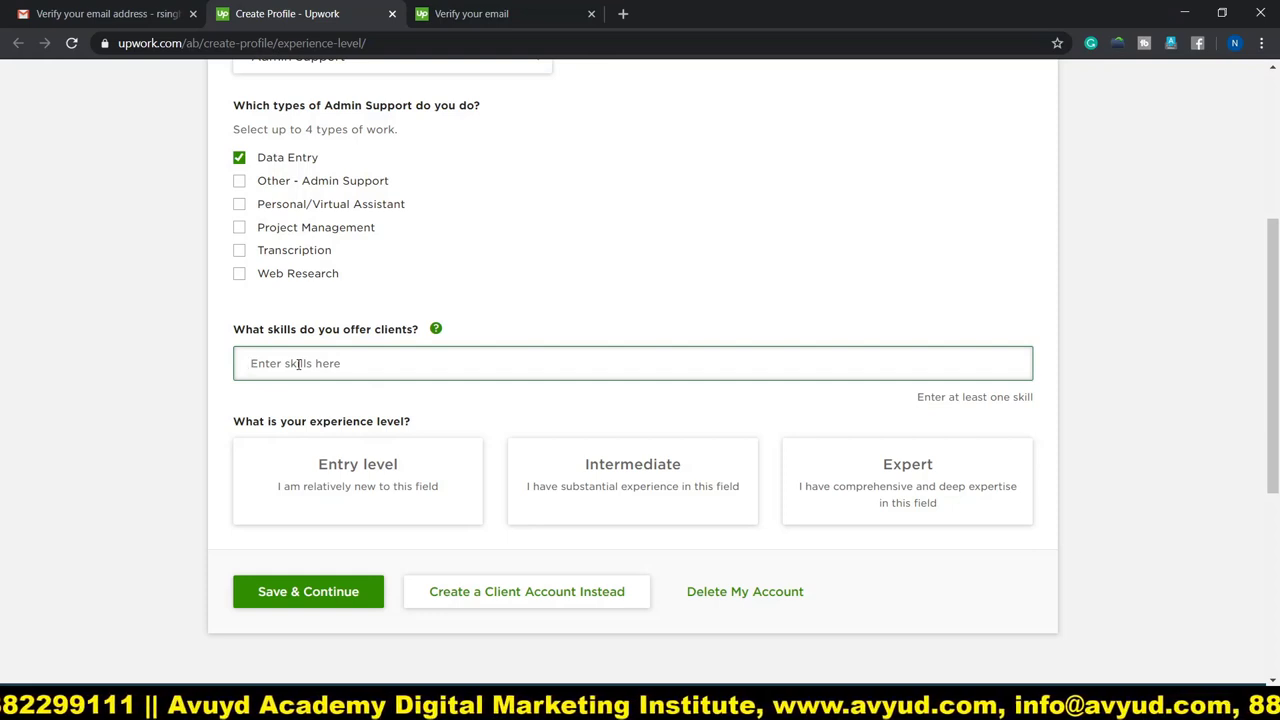
pyautogui.write('data entry')
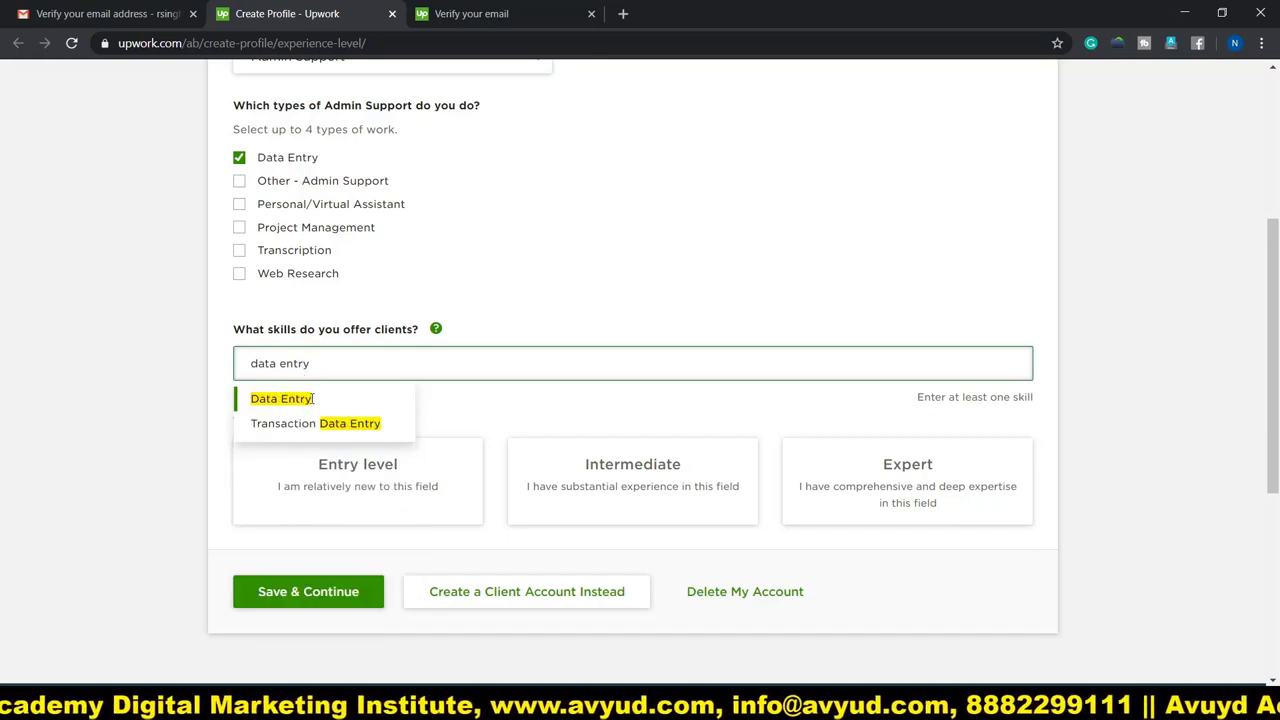
pyautogui.click(280, 399)
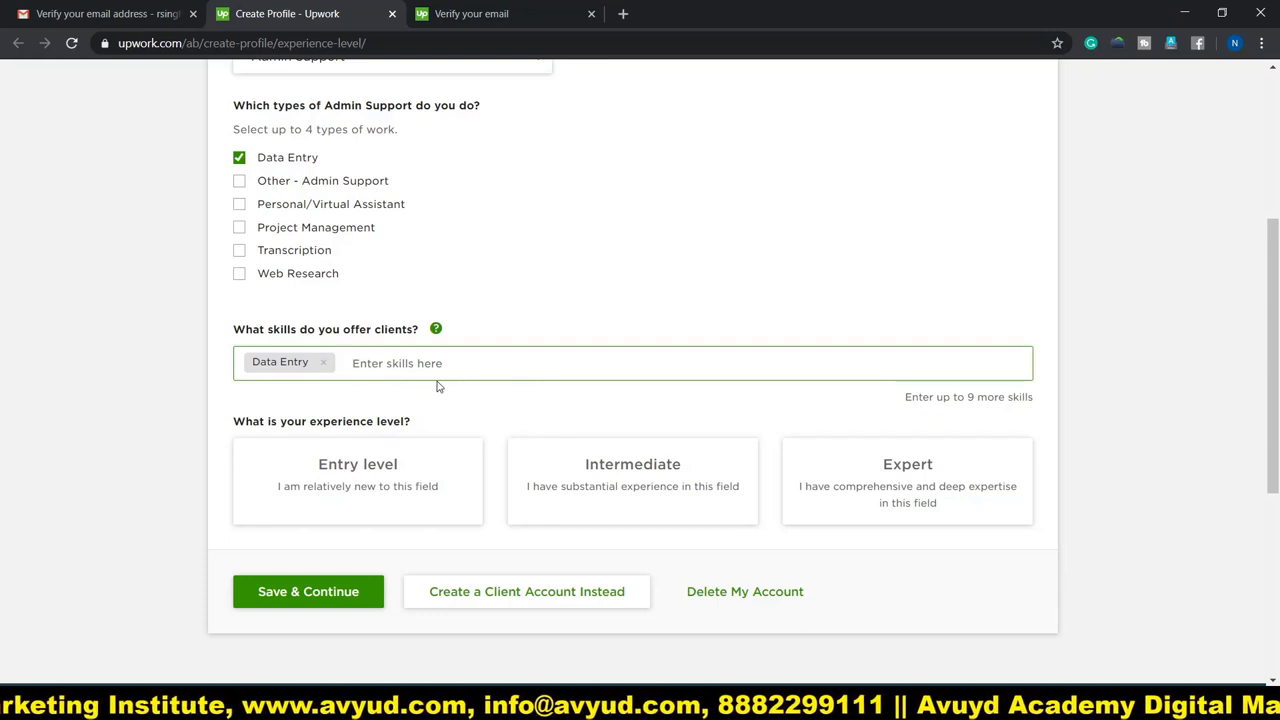
pyautogui.write('ms')
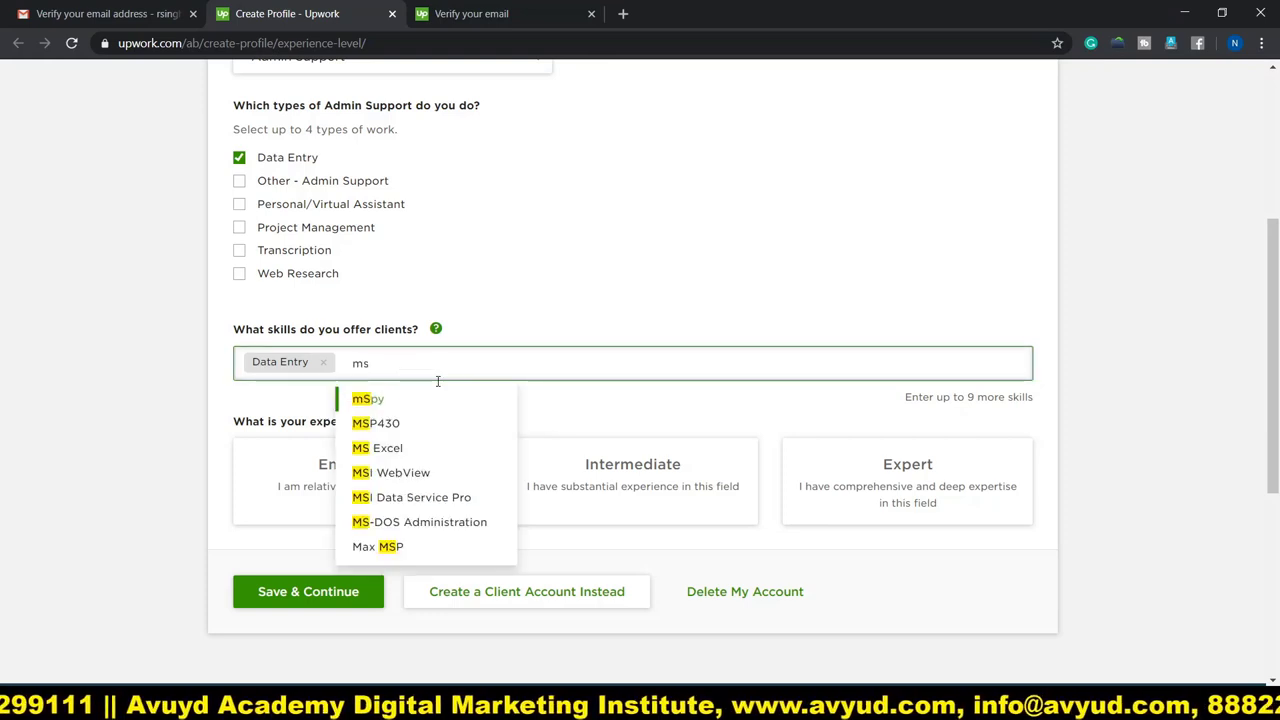
pyautogui.press('Down')
pyautogui.press('Down')
pyautogui.press('Down')
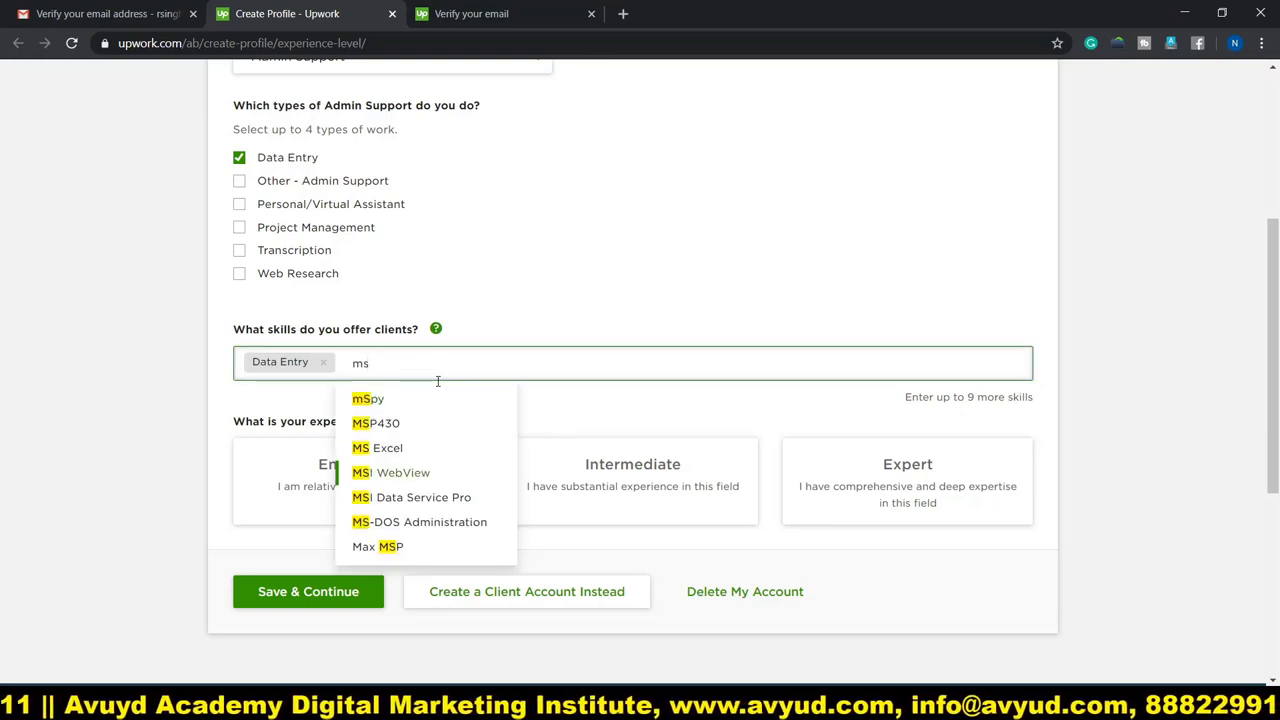
pyautogui.press('Up')
pyautogui.press('Return')
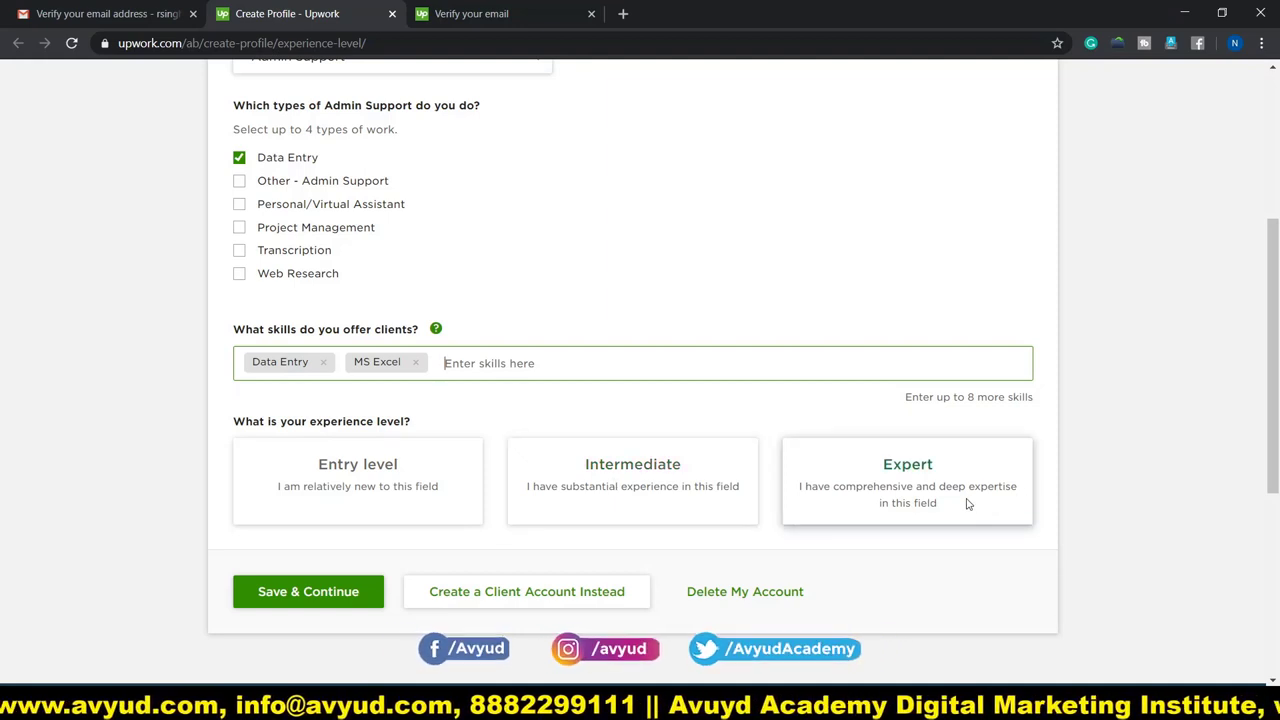
# Set the experience level to Expert and save this profile step.
pyautogui.click(880, 488)
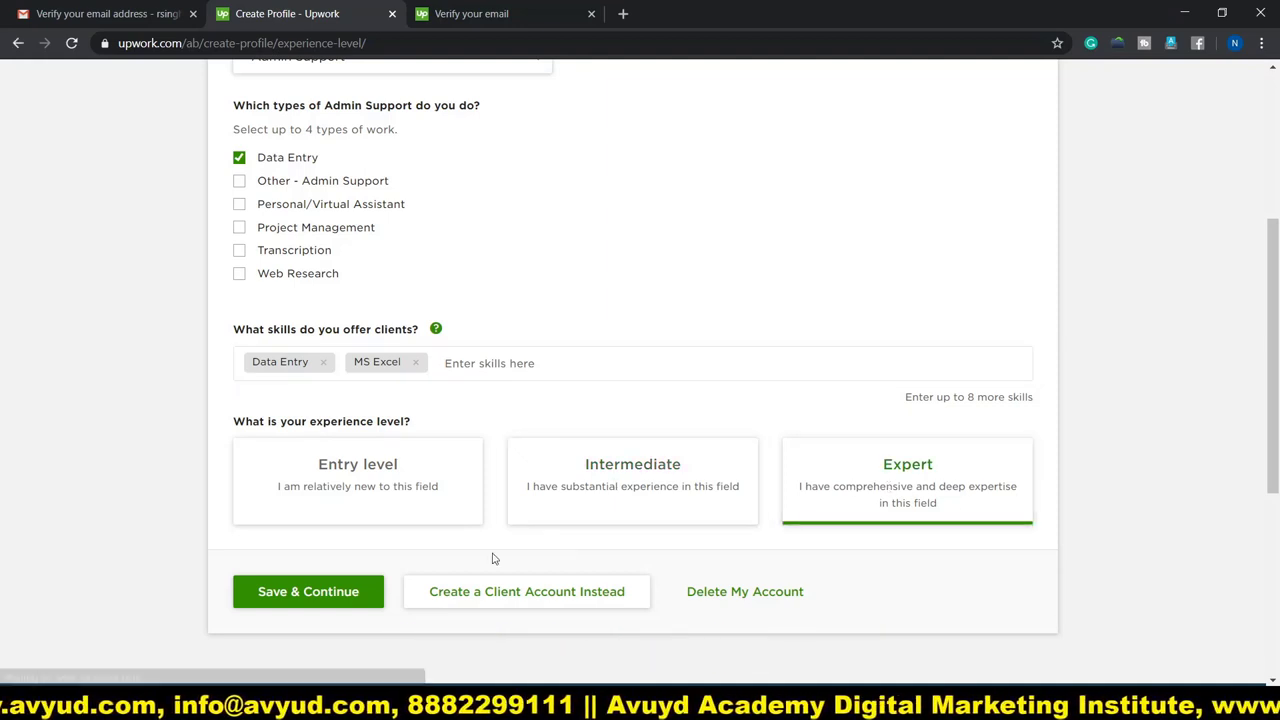
pyautogui.scroll(-3, 400, 520)
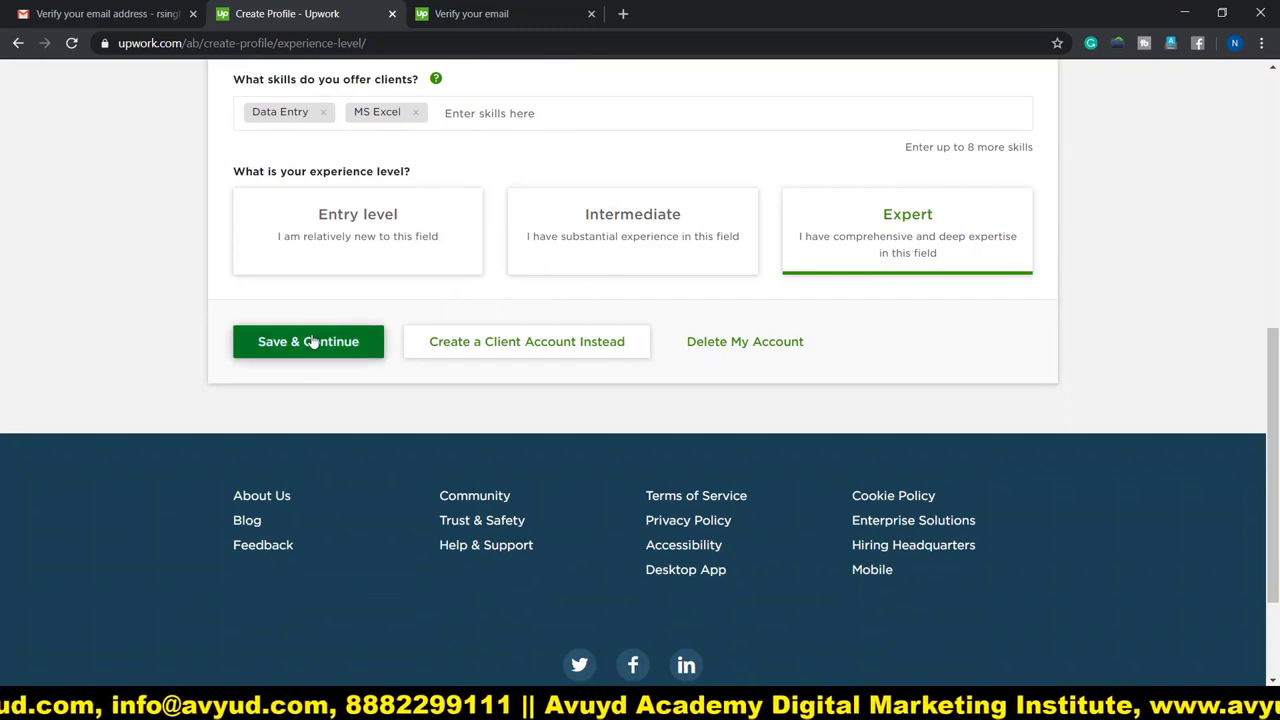
pyautogui.click(300, 342)
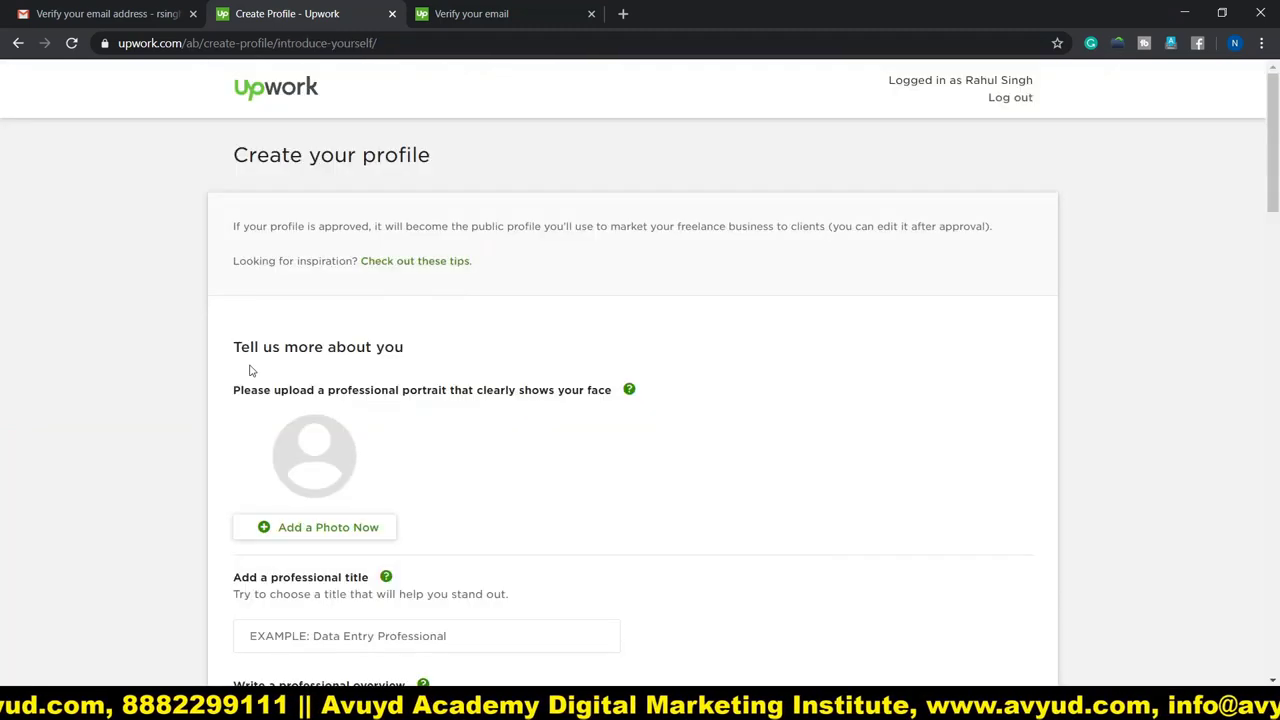
# Save the cropped profile portrait and enter 'Data Entry Oprater' as the professional title.
pyautogui.scroll(-3, 537, 397)
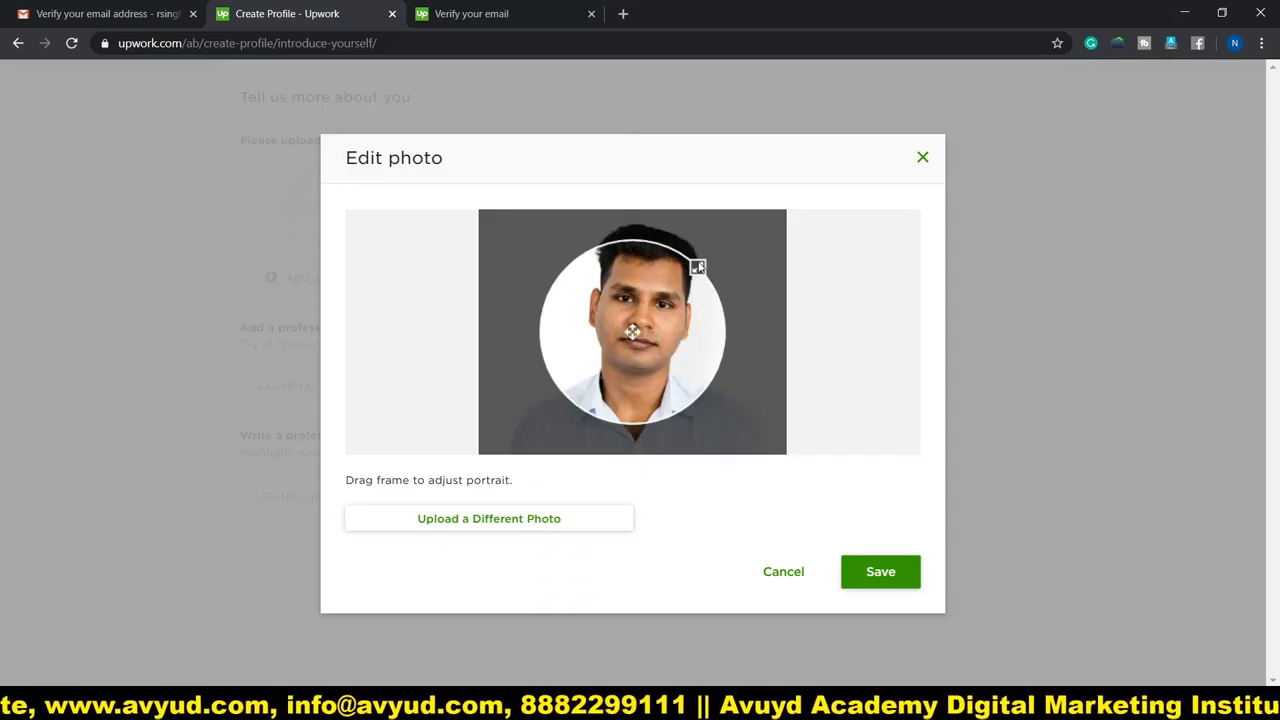
pyautogui.click(881, 588)
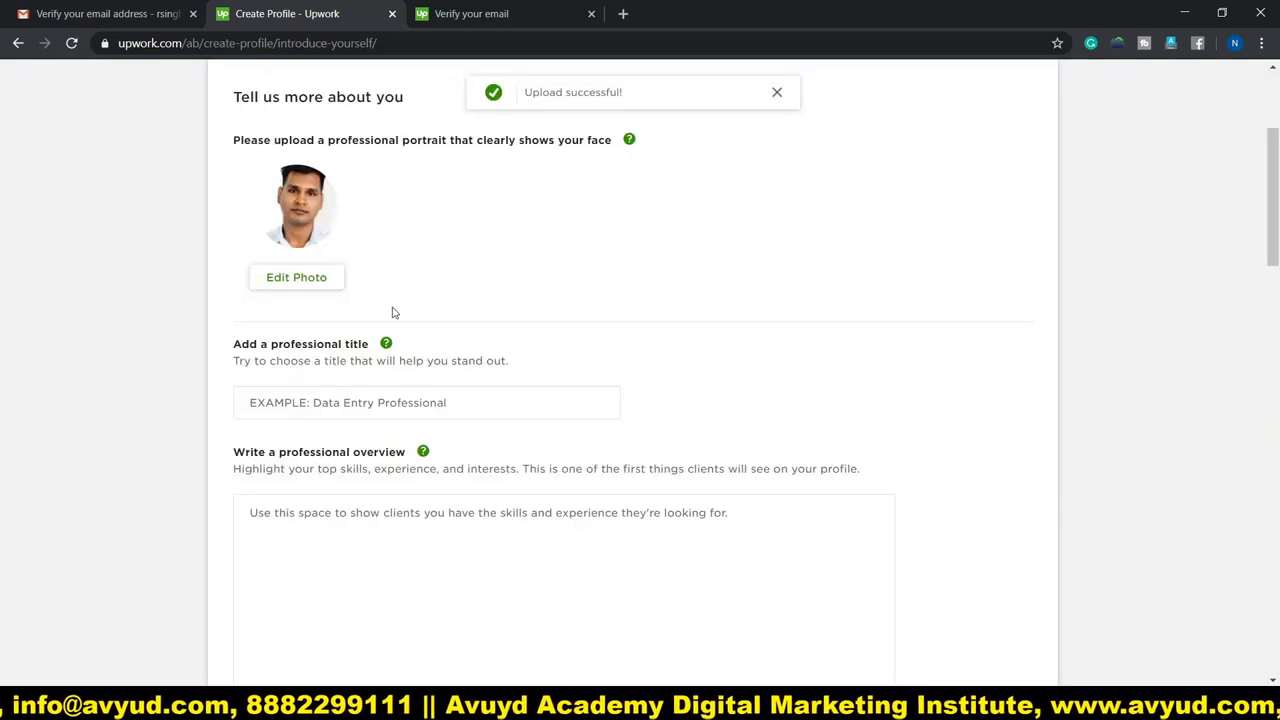
pyautogui.click(305, 406)
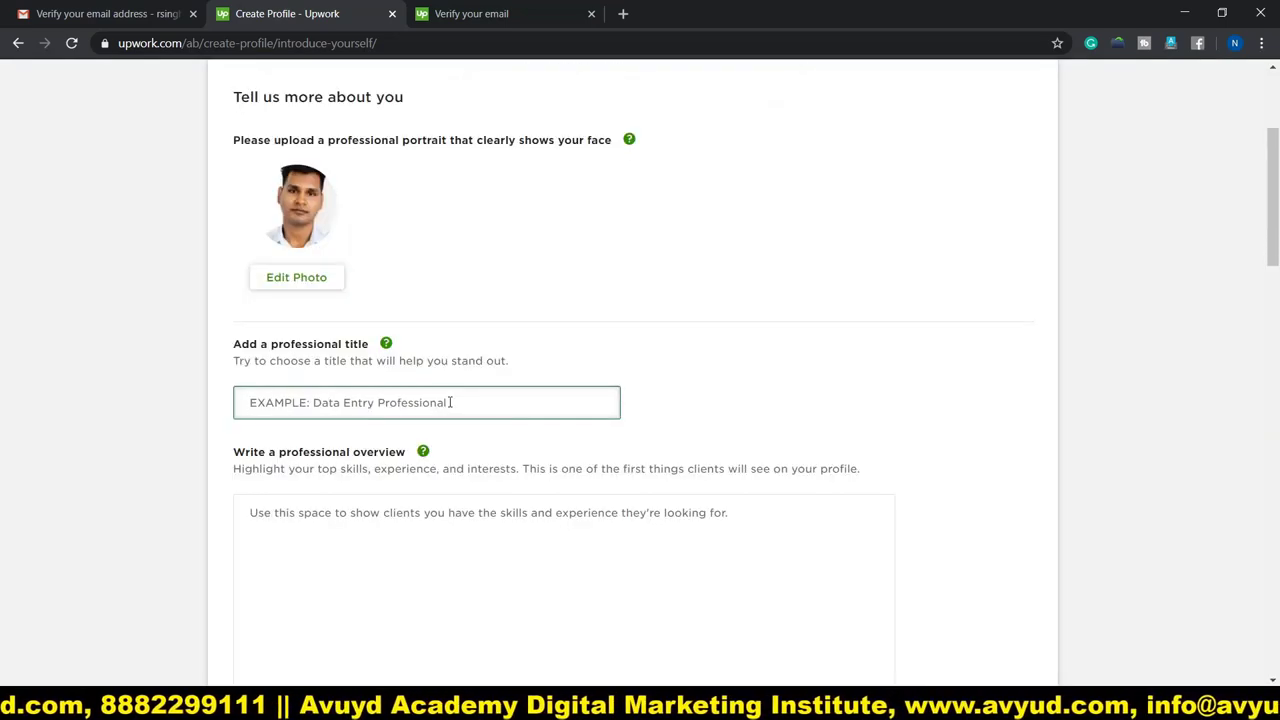
pyautogui.write('Data Entry Oprater')
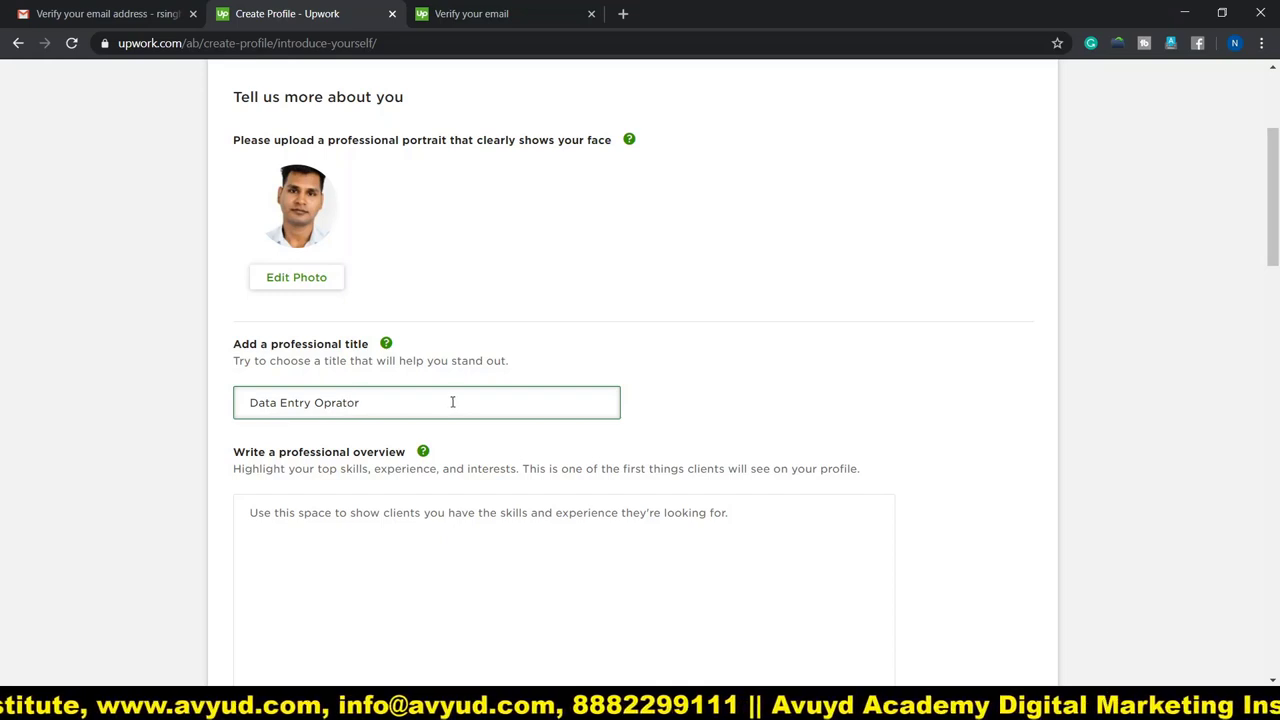
pyautogui.scroll(-2, 303, 301)
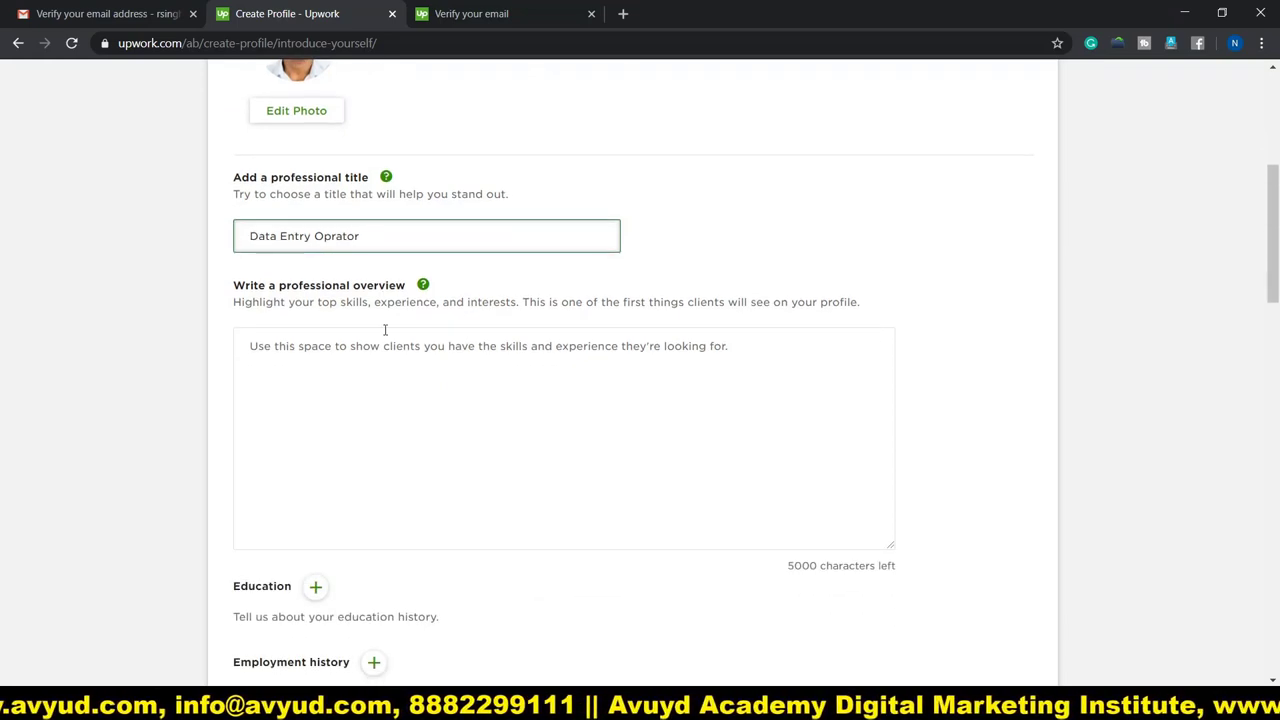
pyautogui.click(350, 366)
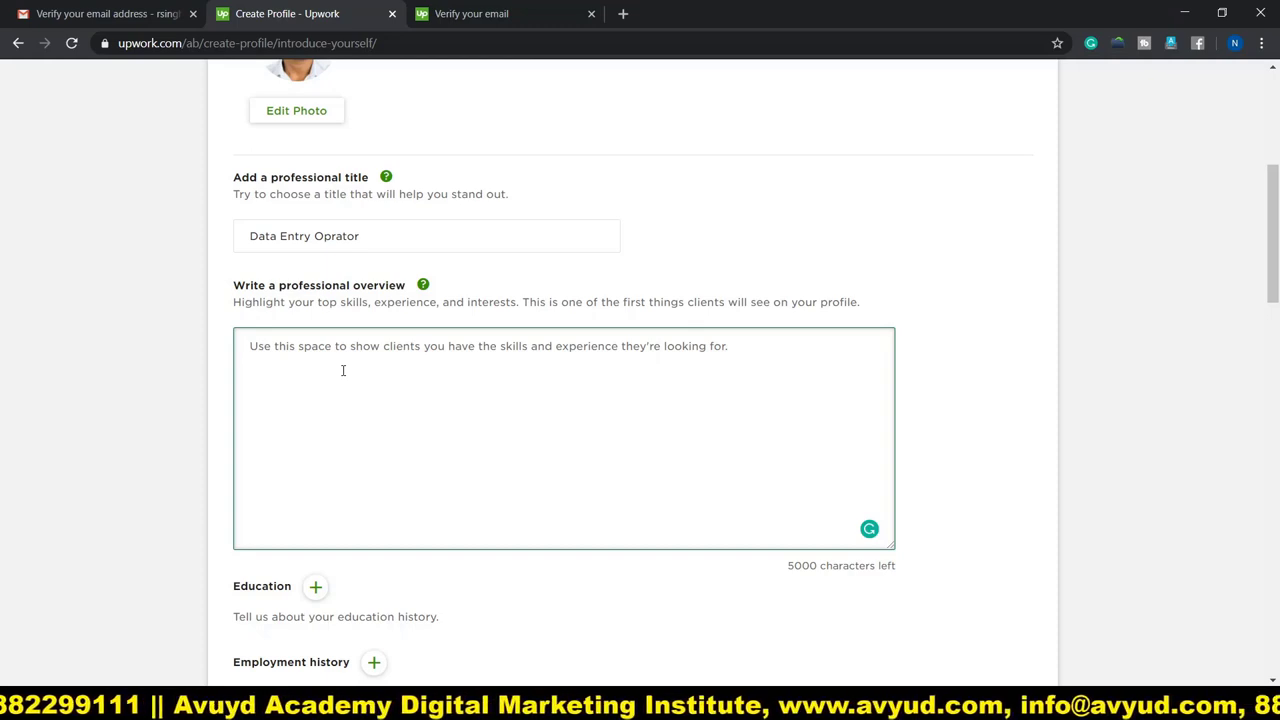
# Paste the prepared skills-and-experience paragraph into the professional overview box.
pyautogui.write('A Focused Professional with 10 Years of experience in Data Entry Operator,Operations Management,Back Office Operations,Service Delivery Management,Quality Control,Escalation Management,SLA Management,Client Relationship Management,Customer Support,MIS Reporting,TAT Management')
pyautogui.scroll(-3, 109, 377)
pyautogui.scroll(-1, 237, 311)
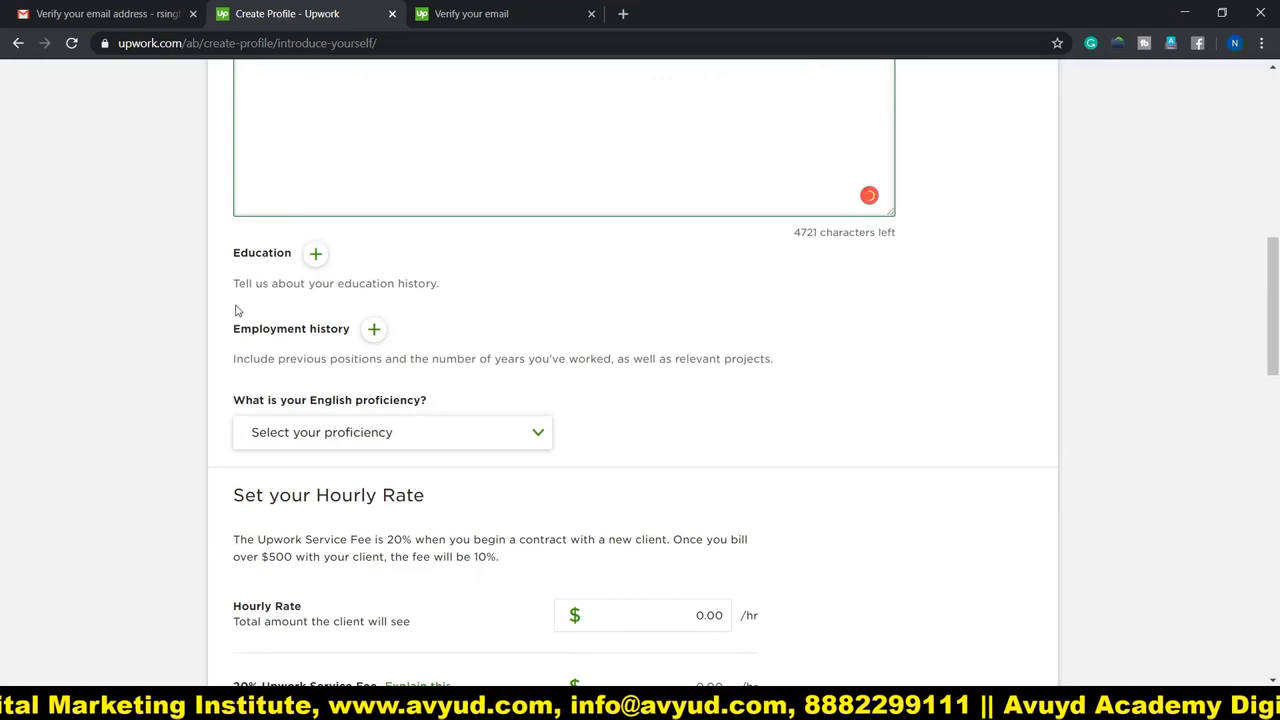
# Add an education entry for University of Delhi, attended from 2014 to 2019.
pyautogui.click(315, 254)
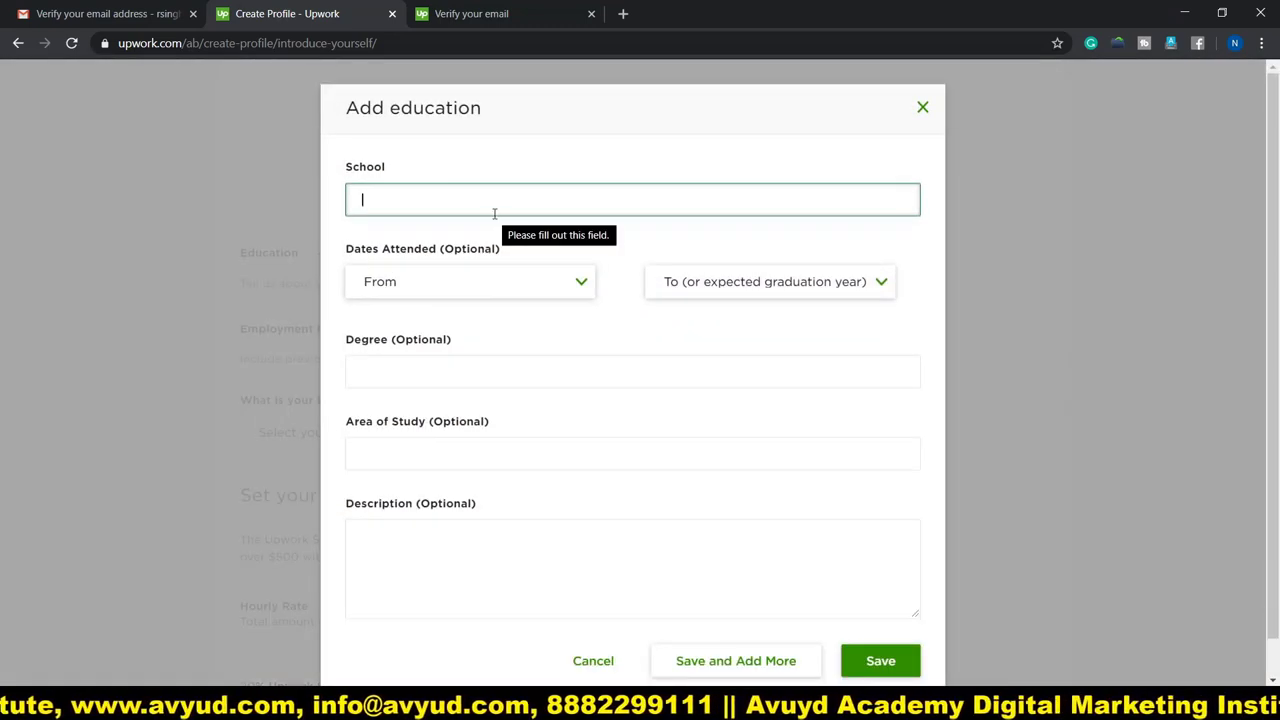
pyautogui.click(477, 291)
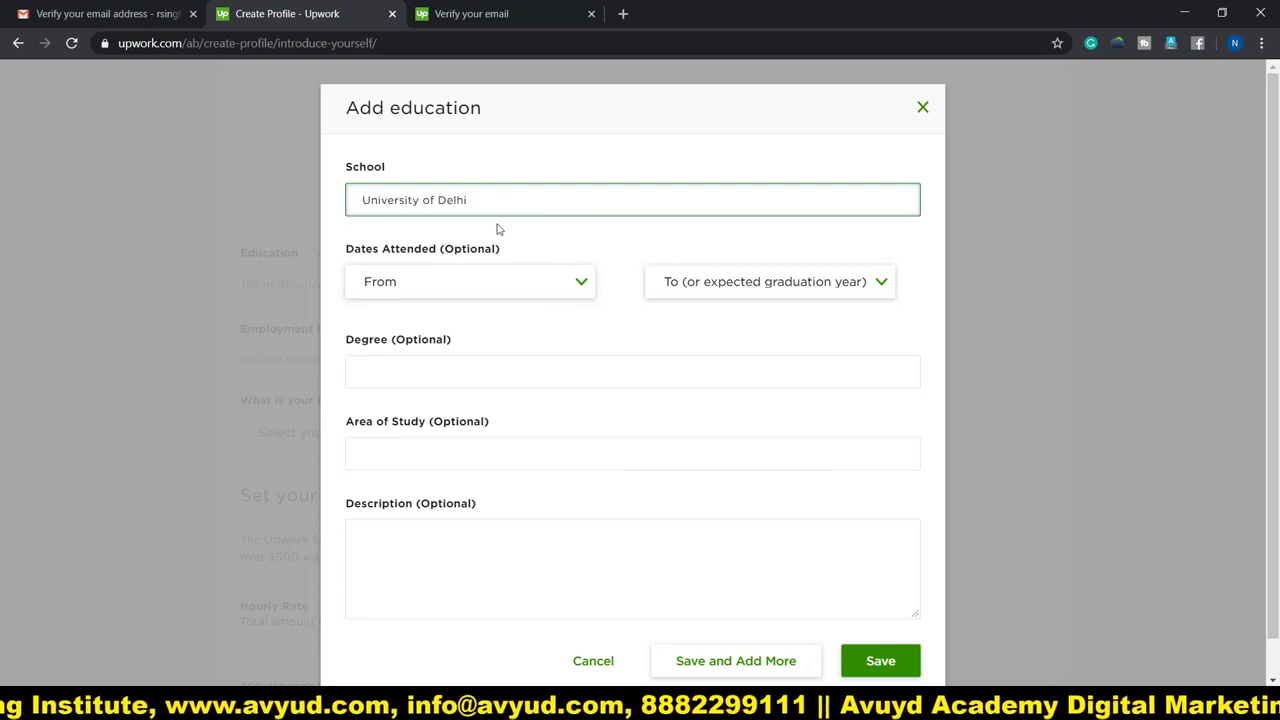
pyautogui.click(443, 293)
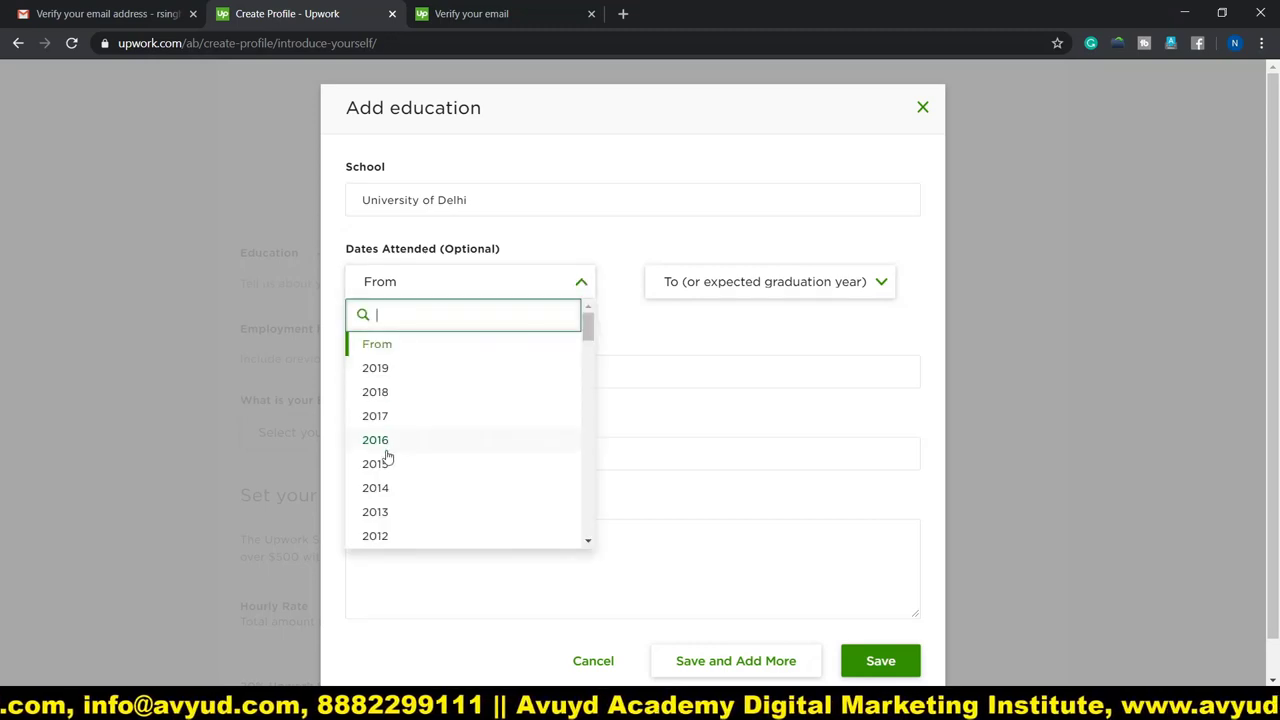
pyautogui.click(386, 489)
pyautogui.click(775, 283)
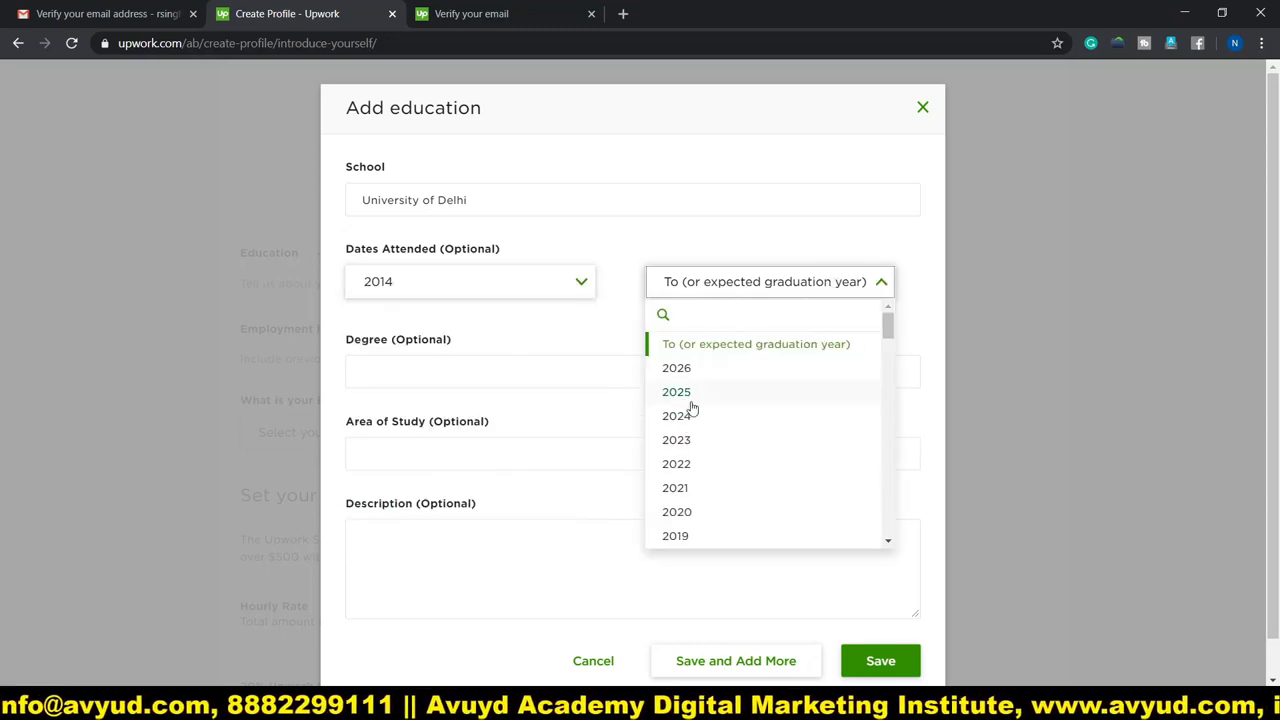
pyautogui.click(679, 538)
# Set the degree to Bachelor of Arts (B.A.) and save the education entry.
pyautogui.click(416, 362)
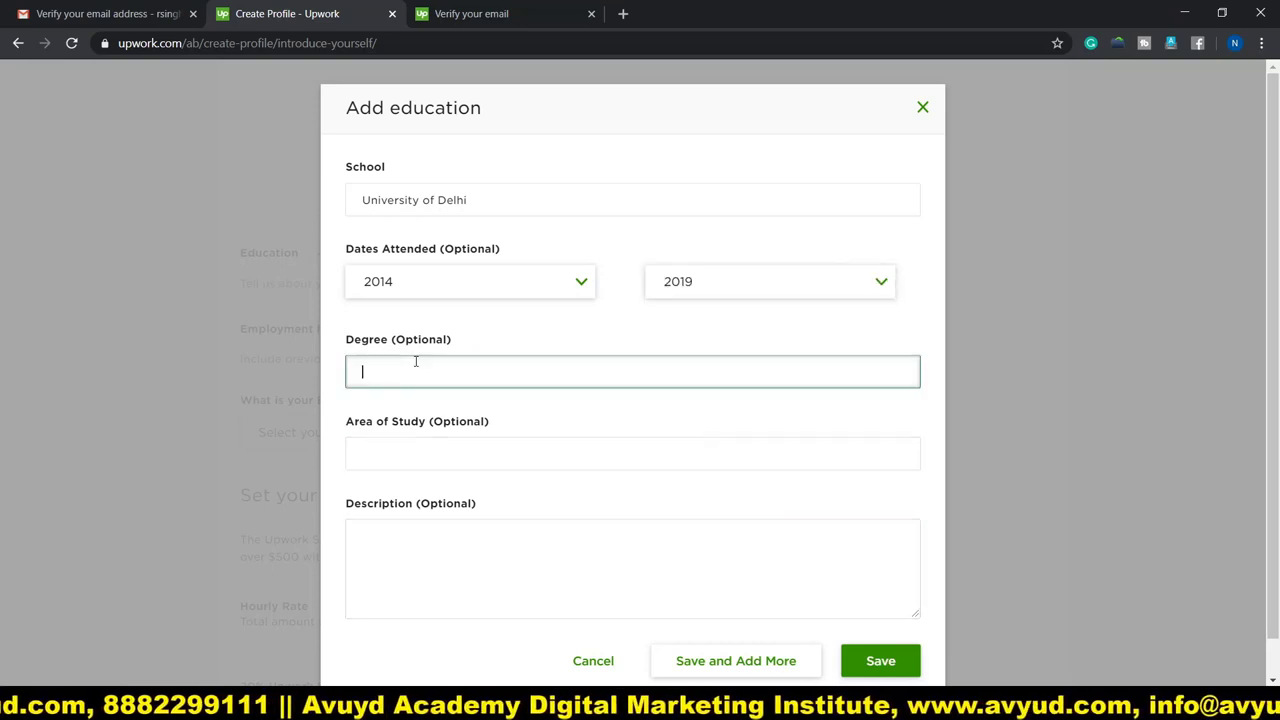
pyautogui.write('Bachelor of Arts (B.A.)')
pyautogui.click(609, 454)
pyautogui.click(449, 477)
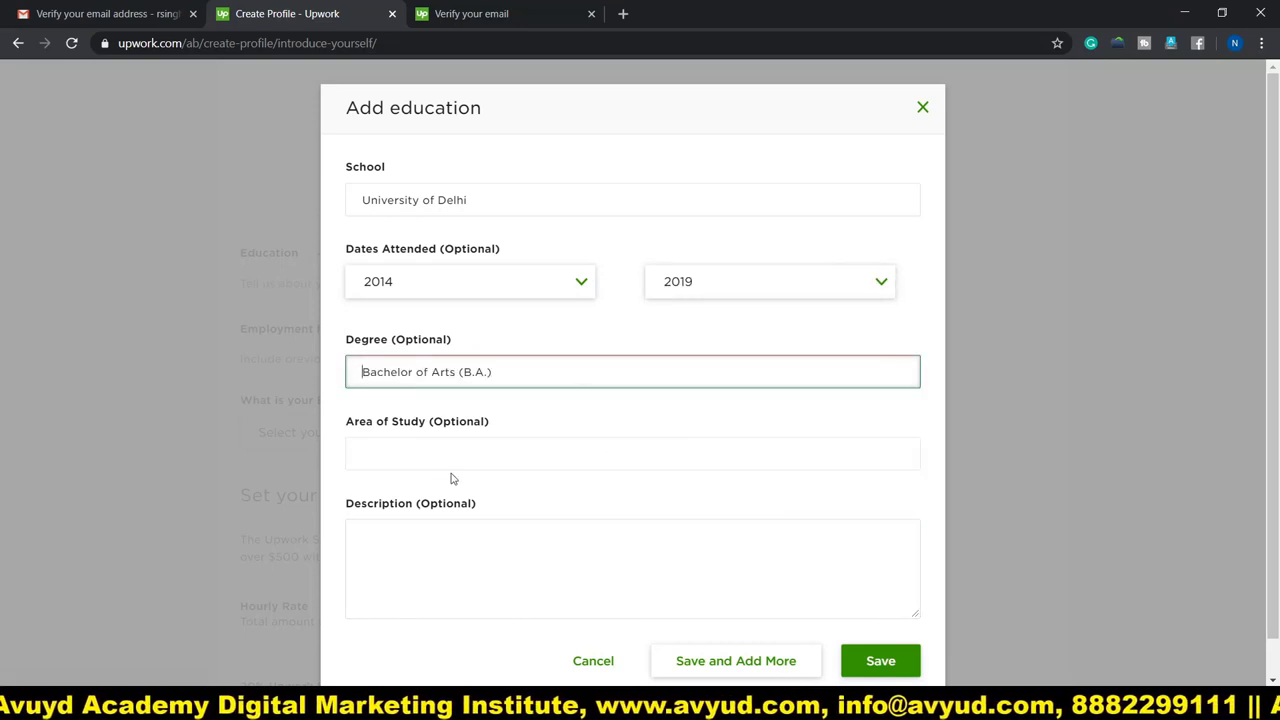
pyautogui.click(372, 449)
pyautogui.click(458, 524)
pyautogui.click(408, 514)
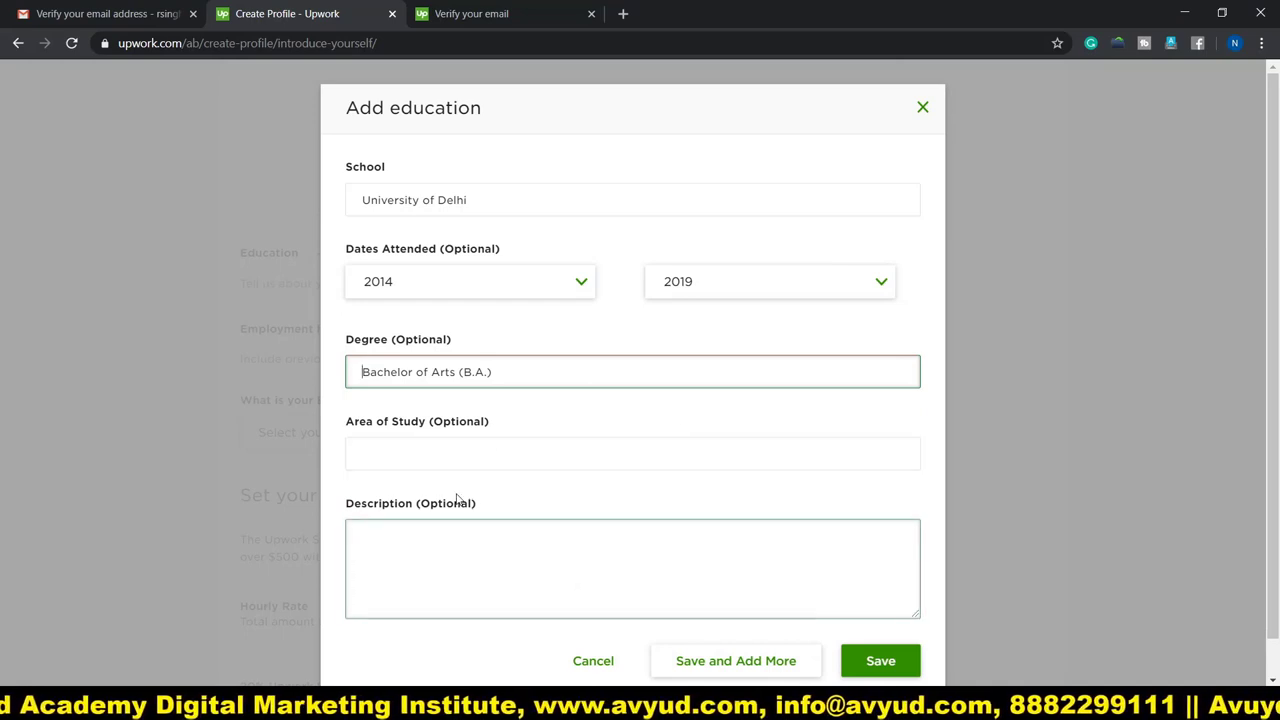
pyautogui.click(449, 538)
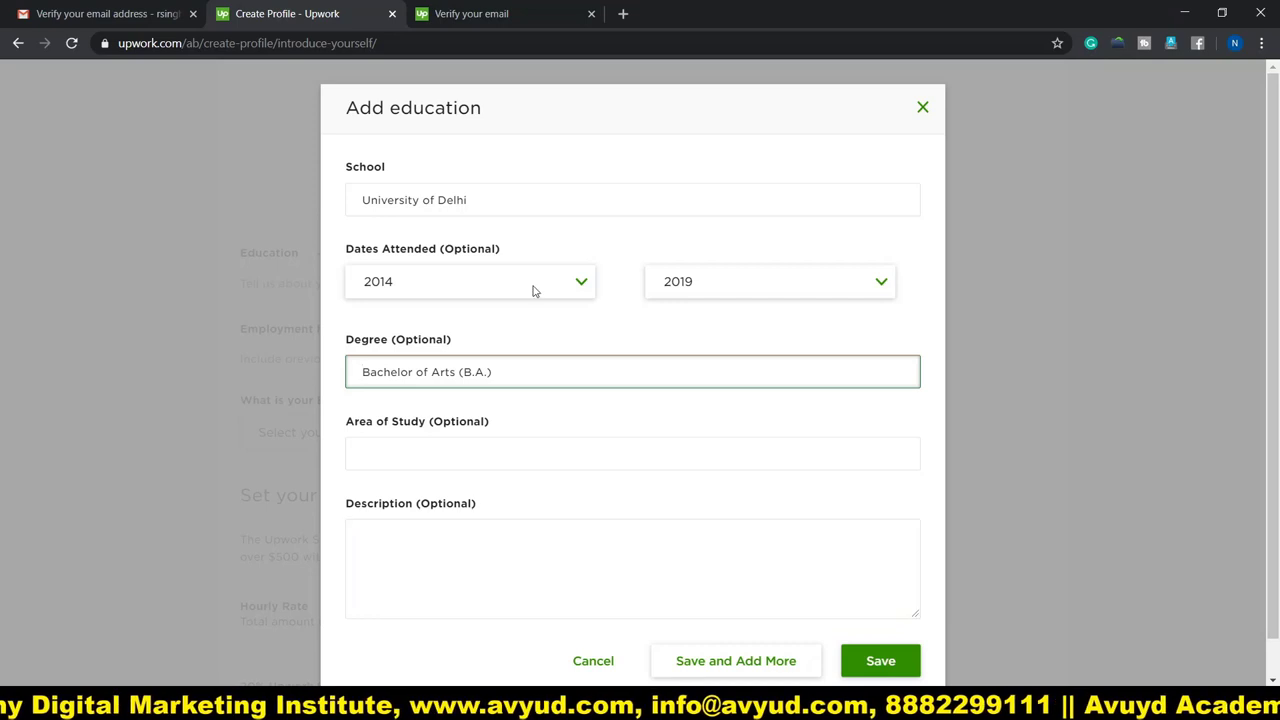
pyautogui.click(897, 668)
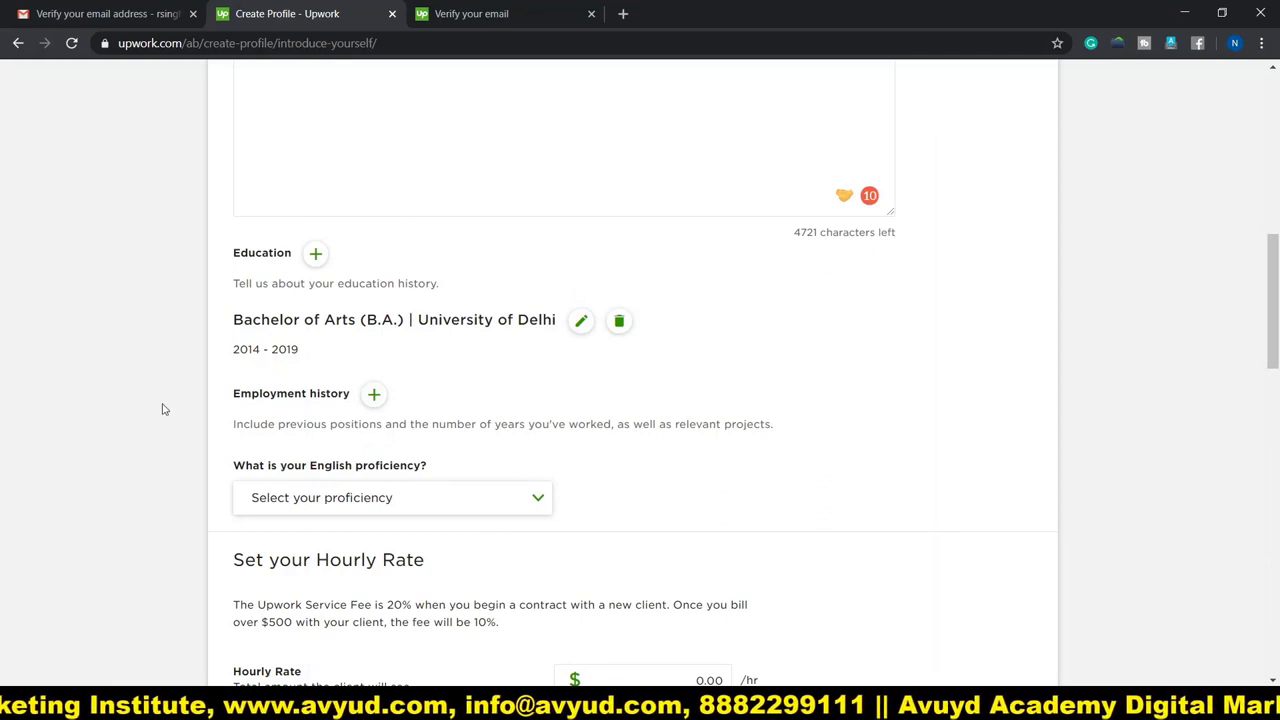
pyautogui.scroll(-1, 165, 406)
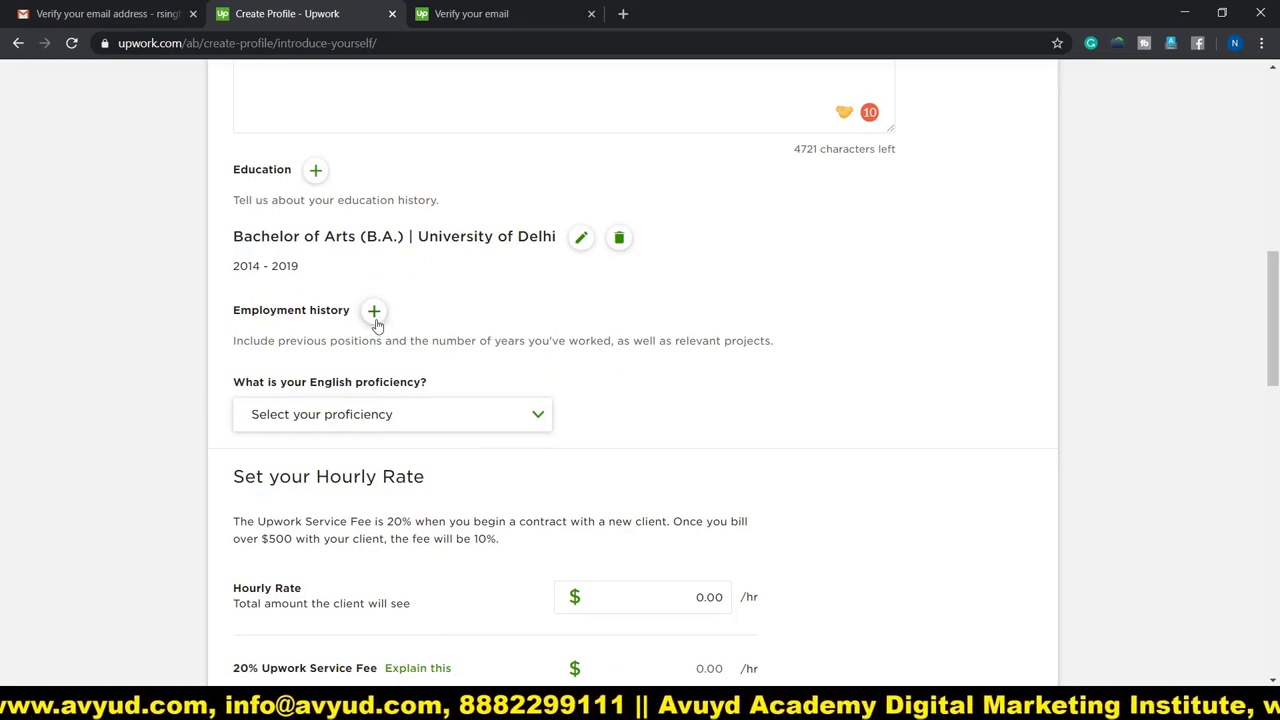
pyautogui.click(379, 326)
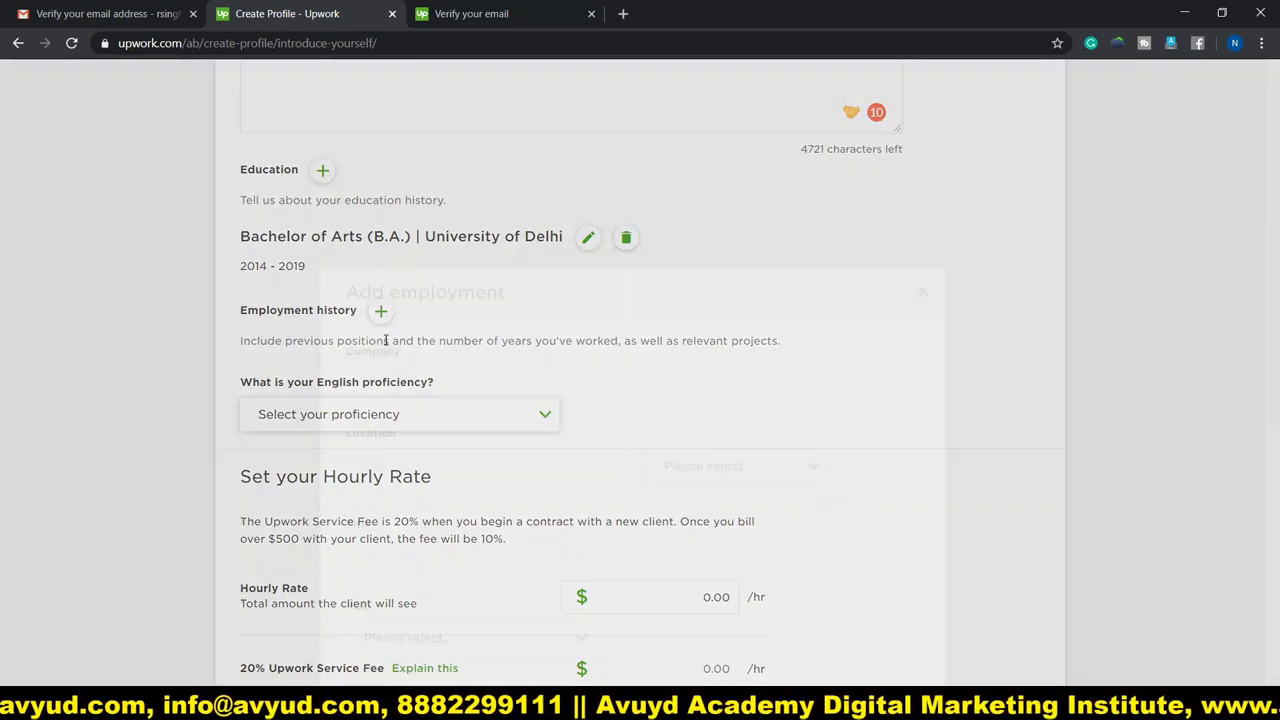
pyautogui.click(401, 194)
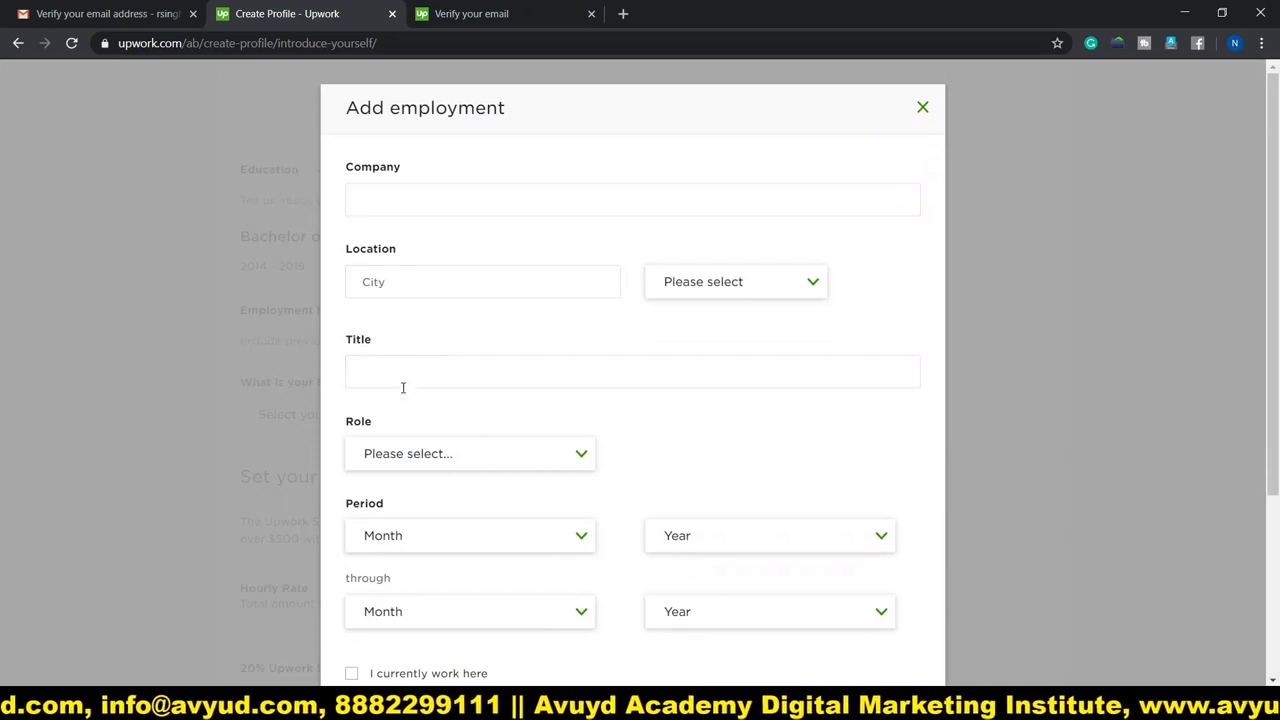
pyautogui.click(405, 197)
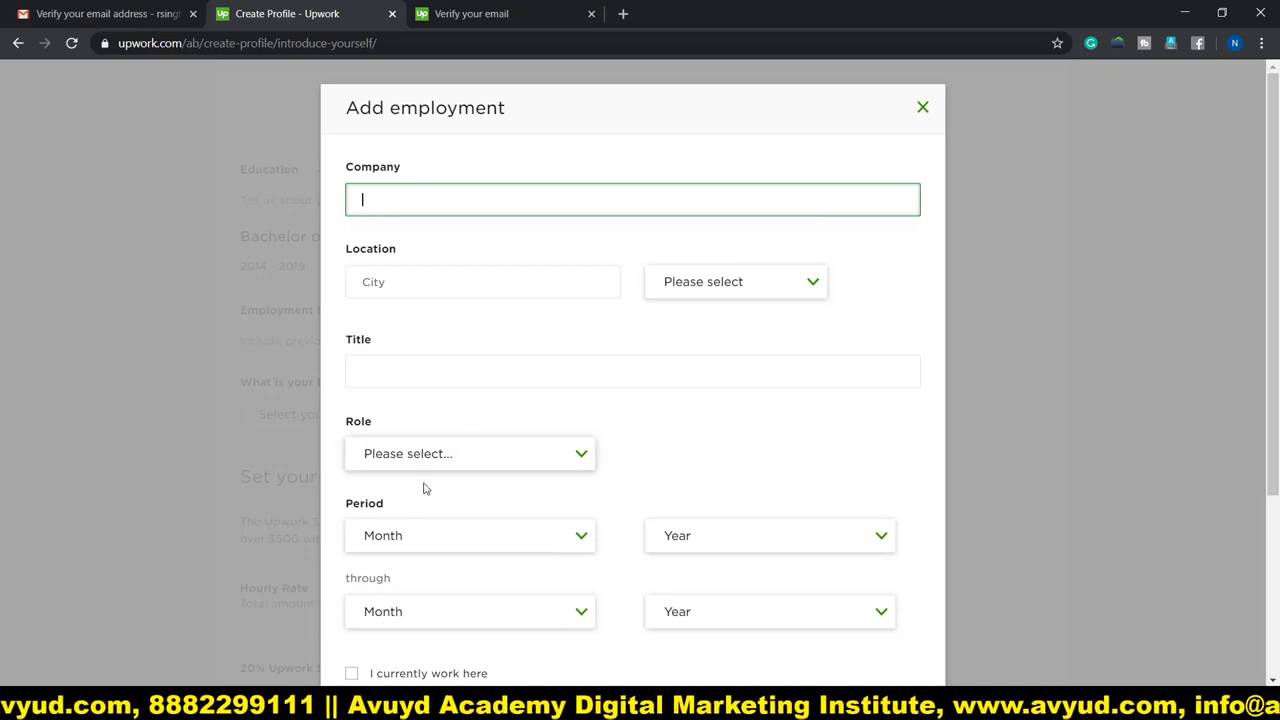
pyautogui.scroll(-3, 589, 491)
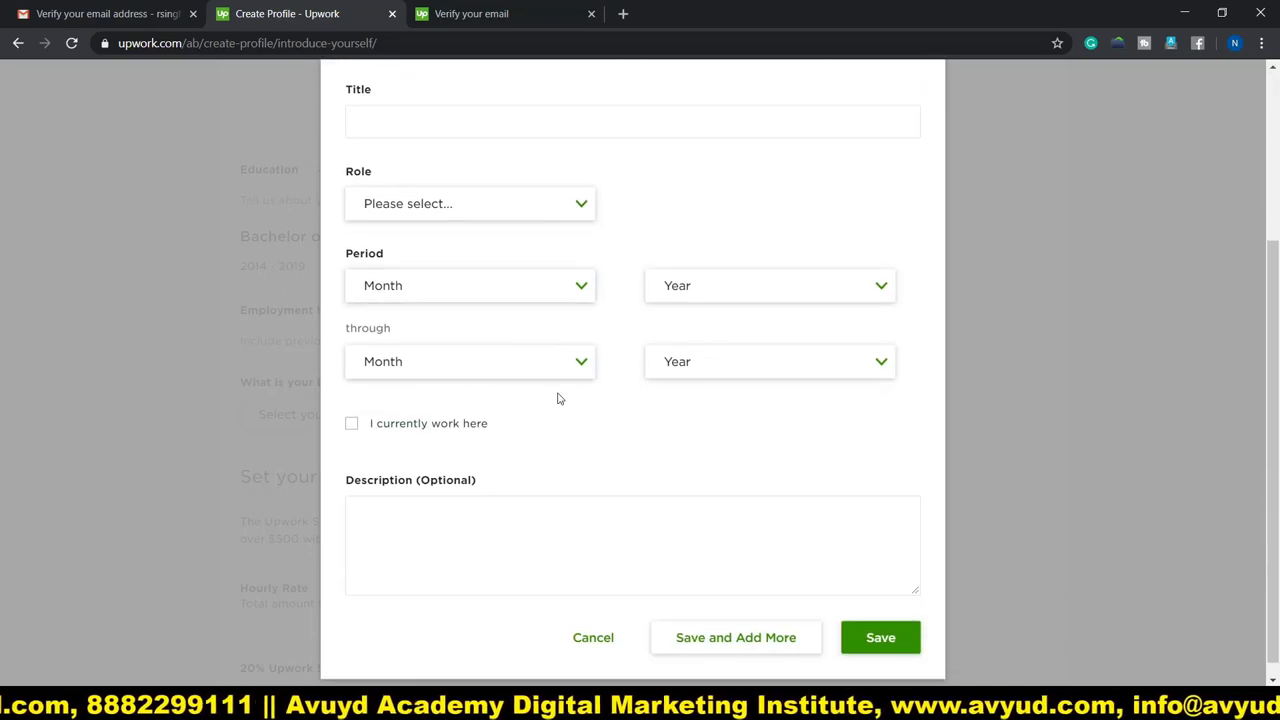
pyautogui.scroll(-1, 476, 467)
pyautogui.click(431, 548)
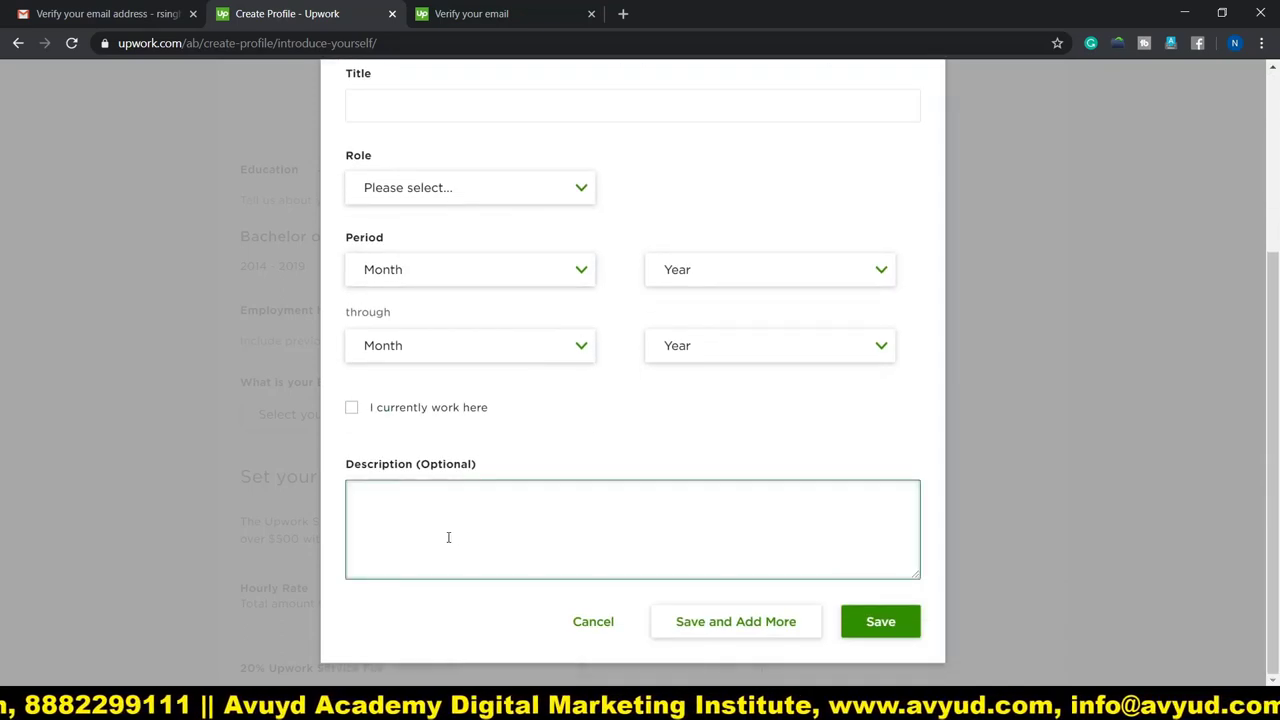
pyautogui.click(593, 622)
pyautogui.scroll(-2, 388, 362)
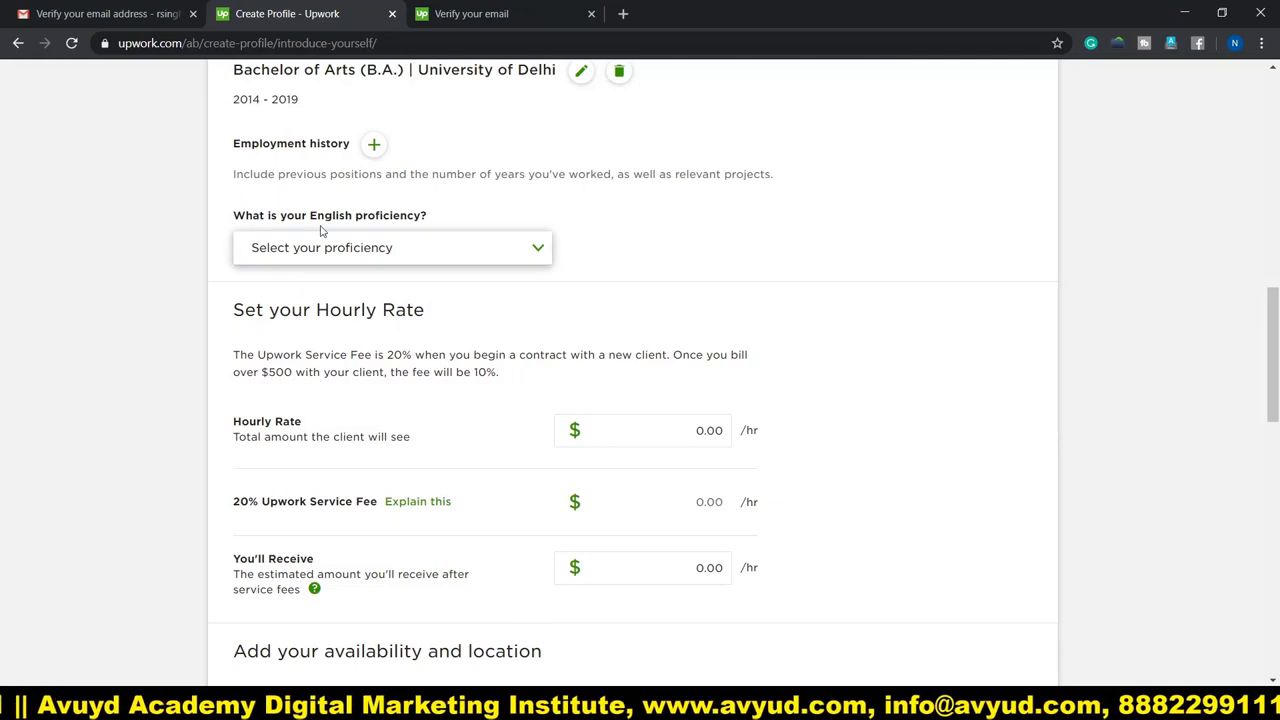
# Choose Conversational from the English proficiency dropdown.
pyautogui.click(389, 258)
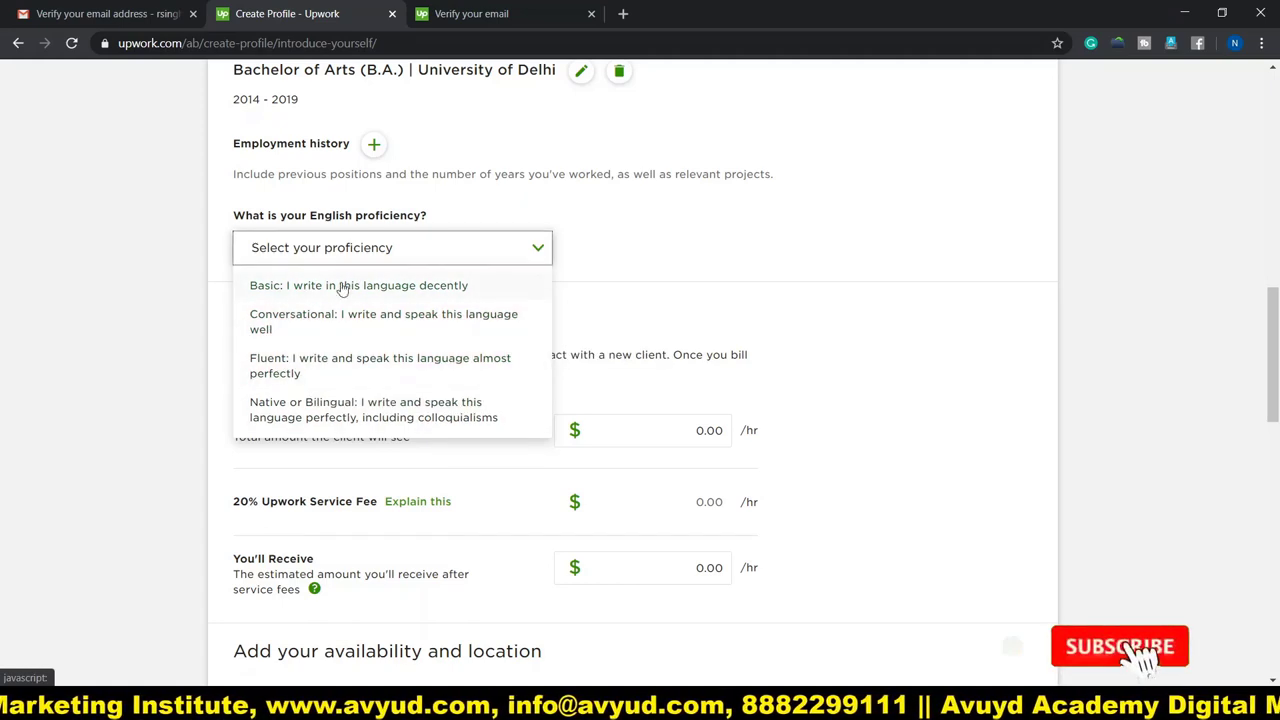
pyautogui.click(310, 319)
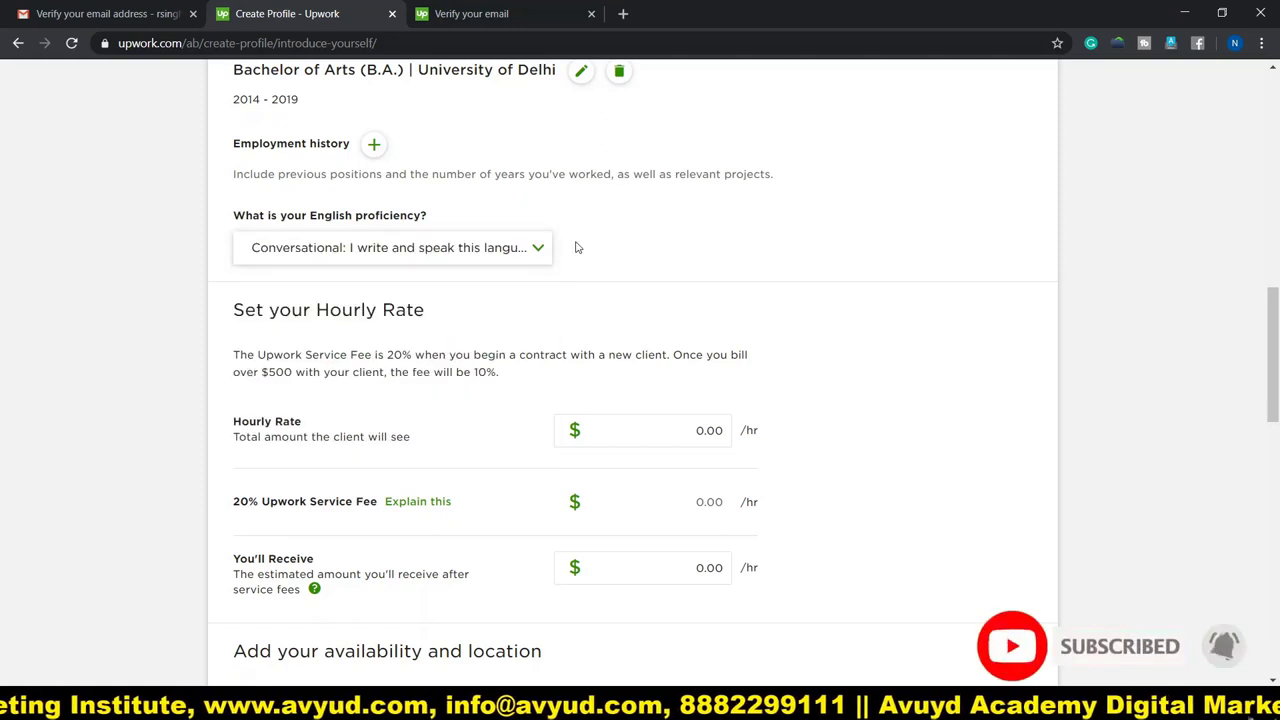
pyautogui.scroll(-1, 571, 246)
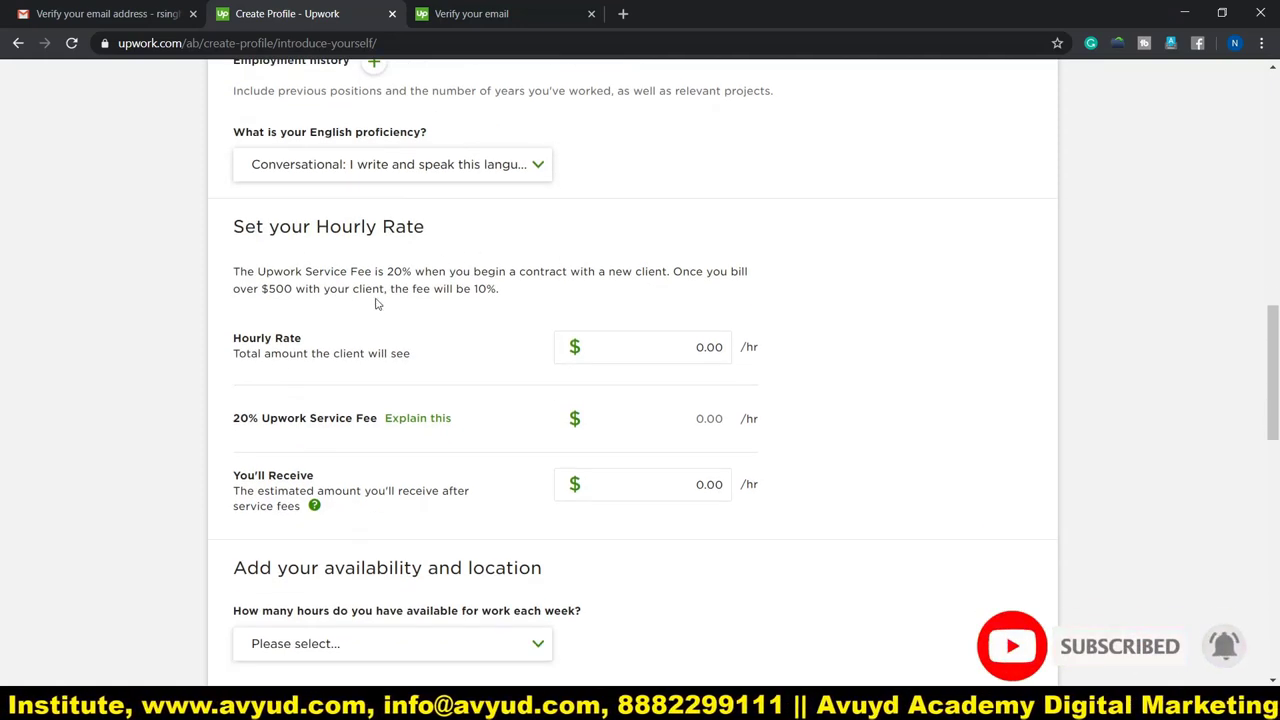
pyautogui.scroll(-2, 378, 304)
# Replace the hourly rate with 5, giving $5.00/hr and $4.00/hr received after fees.
pyautogui.click(720, 190)
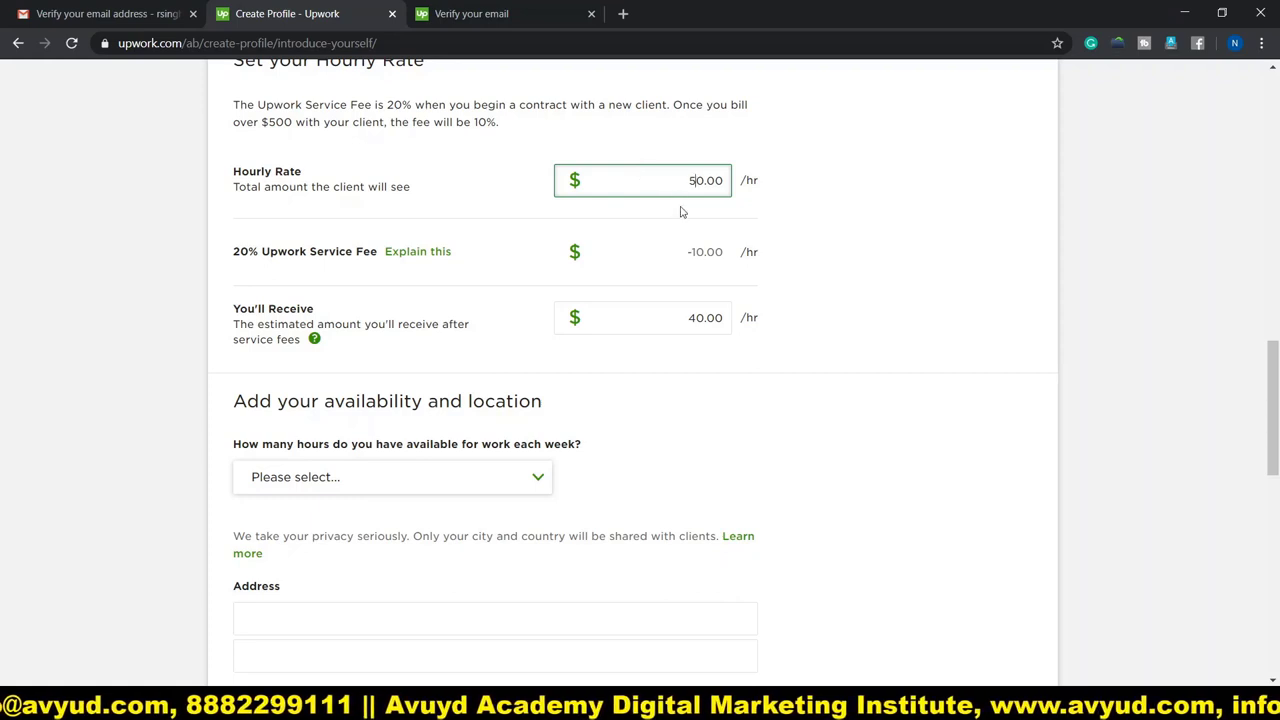
pyautogui.moveTo(707, 180); pyautogui.dragTo(682, 180)
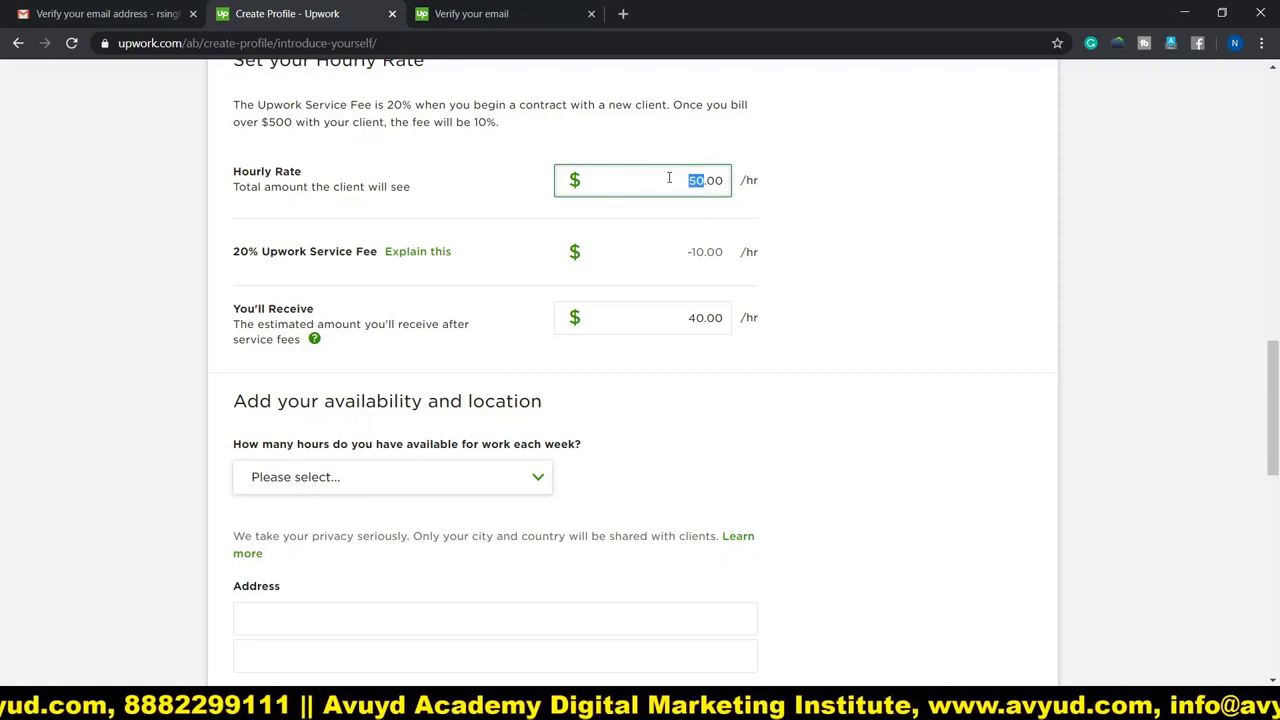
pyautogui.write('5')
pyautogui.click(820, 219)
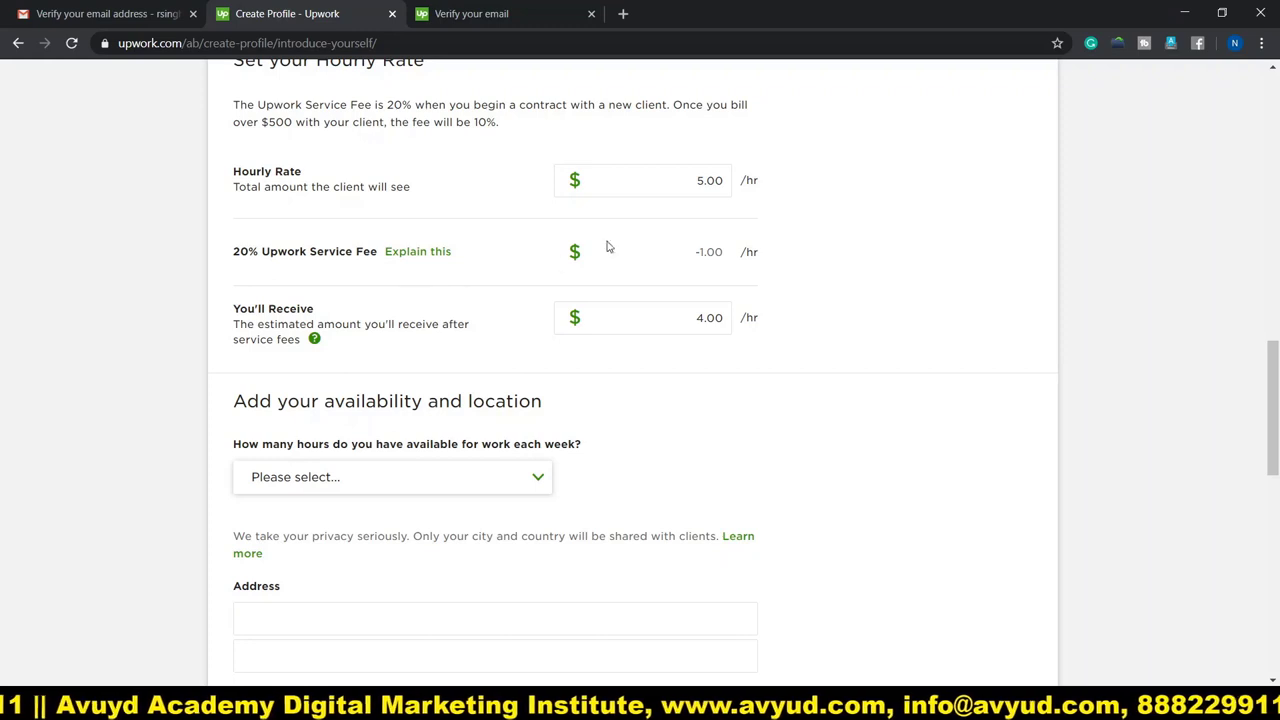
pyautogui.click(666, 189)
pyautogui.click(741, 210)
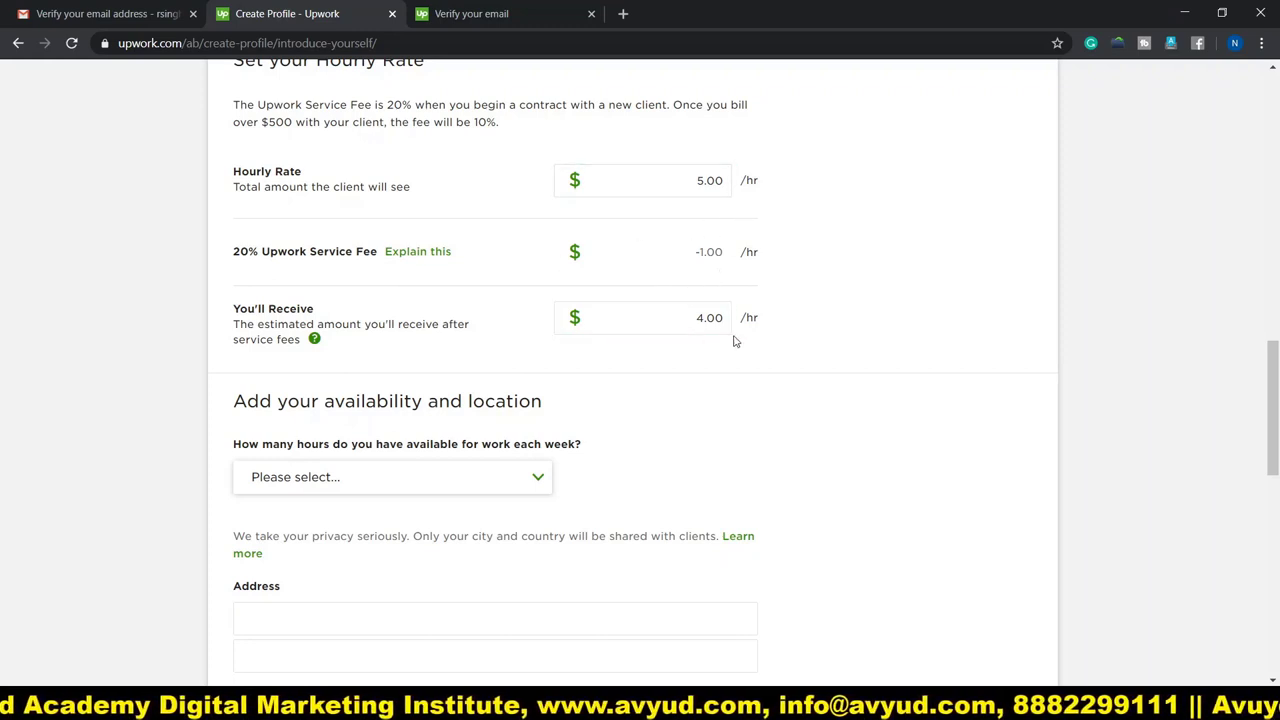
pyautogui.scroll(-2, 430, 365)
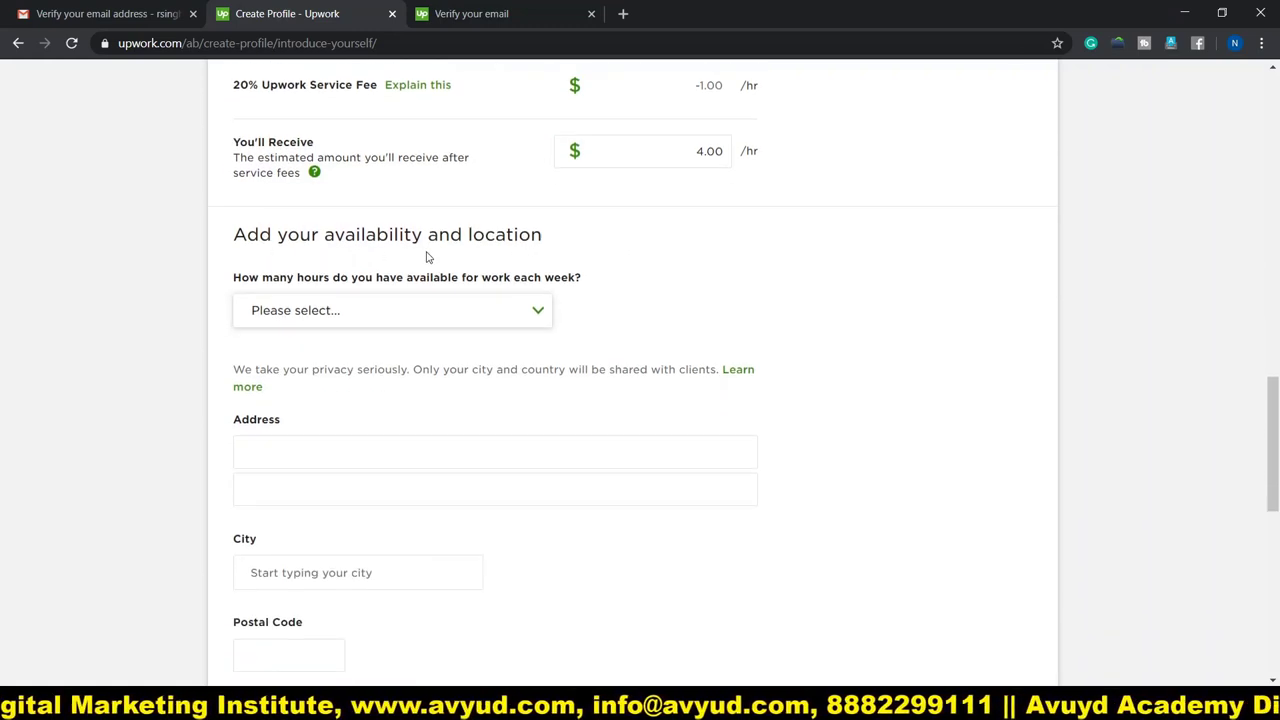
# Set availability to Less than 30 hrs/week and choose both longer and shorter-term projects.
pyautogui.click(435, 311)
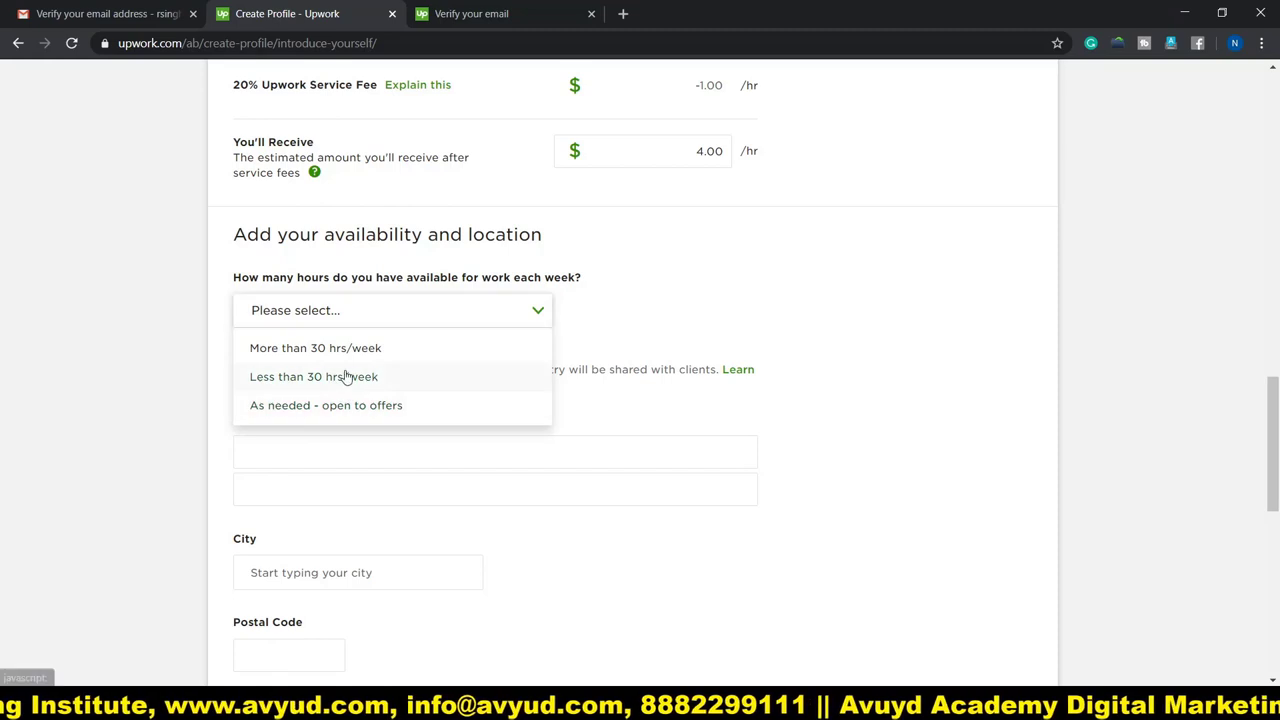
pyautogui.click(347, 378)
pyautogui.scroll(-2, 500, 300)
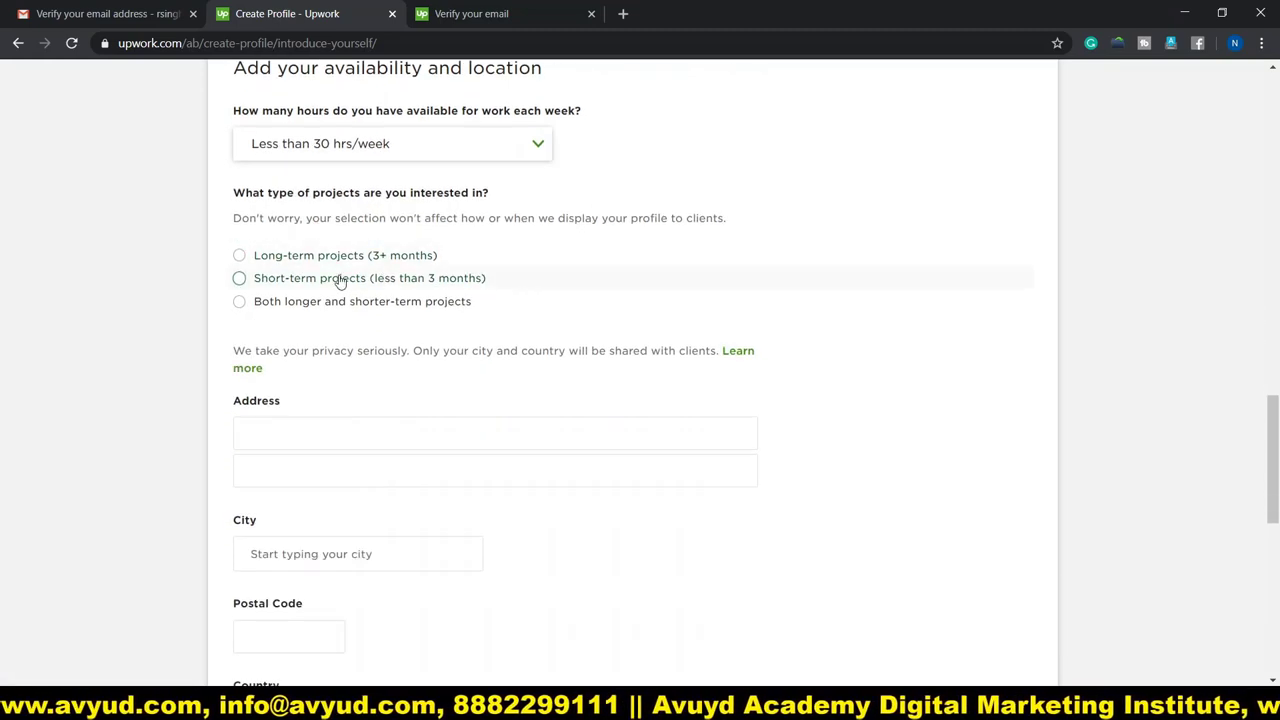
pyautogui.click(310, 305)
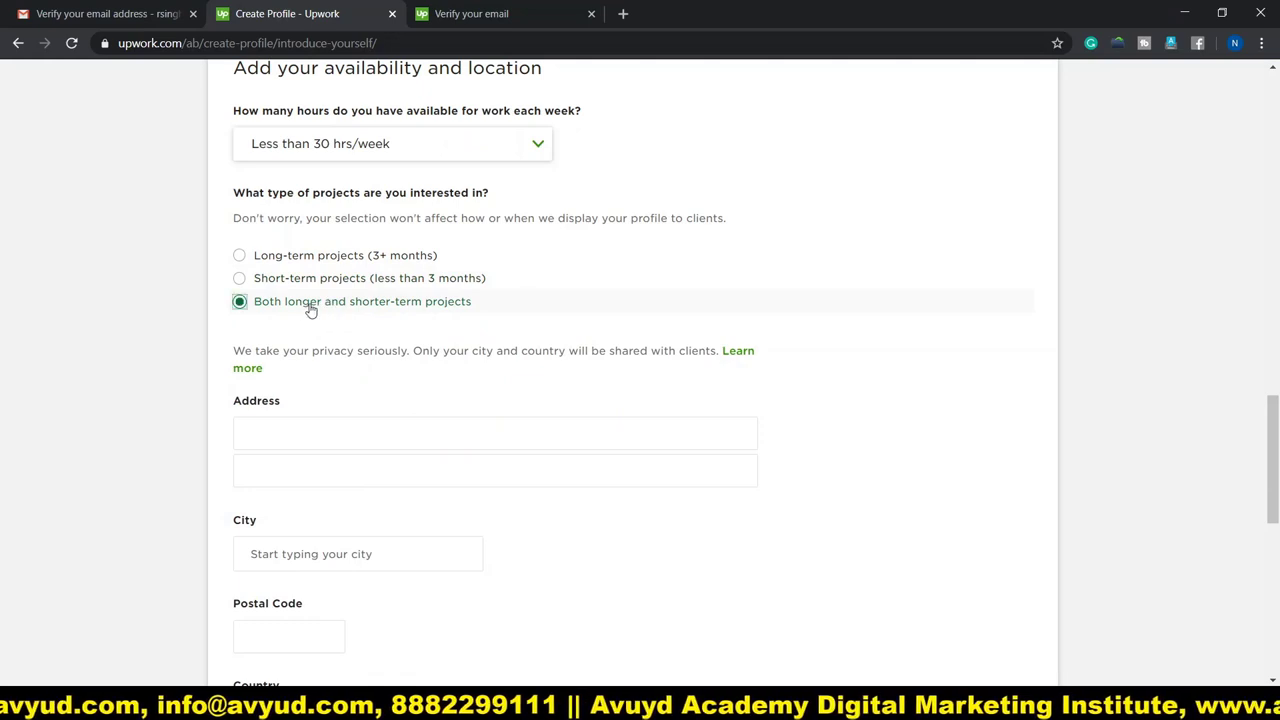
pyautogui.scroll(-2, 643, 289)
pyautogui.click(329, 266)
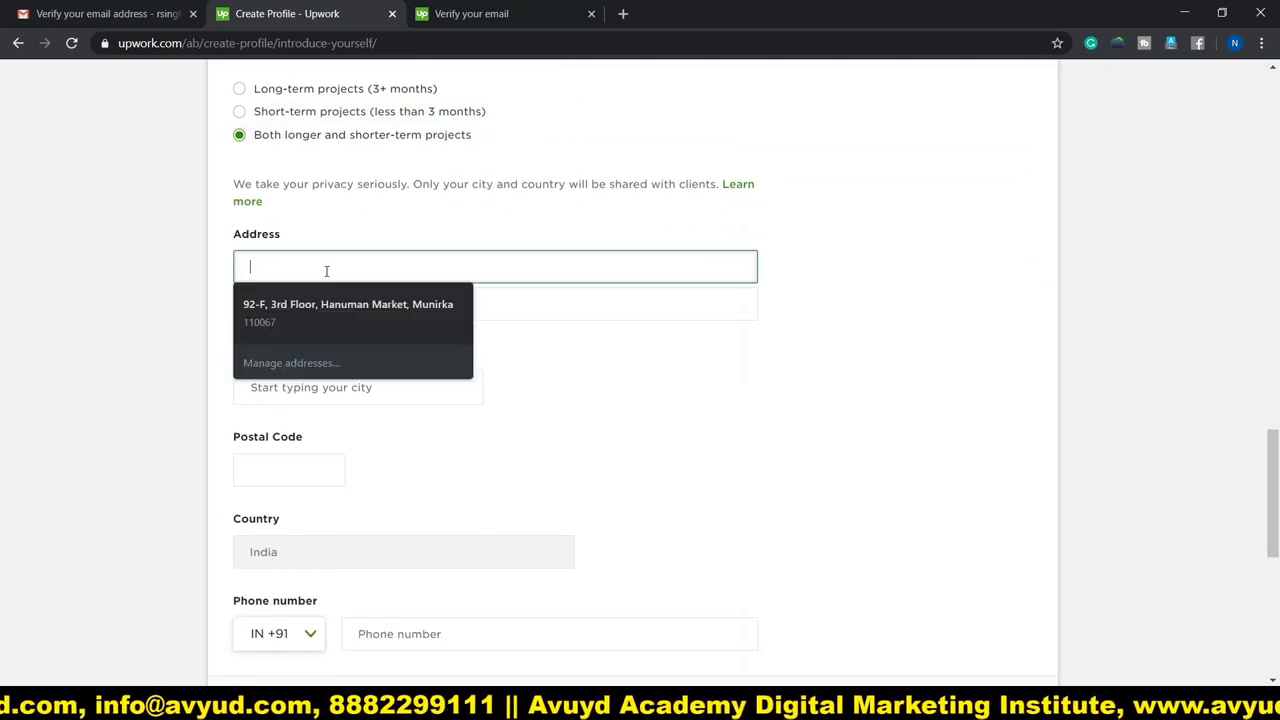
# Fill the address from the saved autofill suggestion, enter the phone number, and submit for review.
pyautogui.click(316, 303)
pyautogui.scroll(-4, 379, 328)
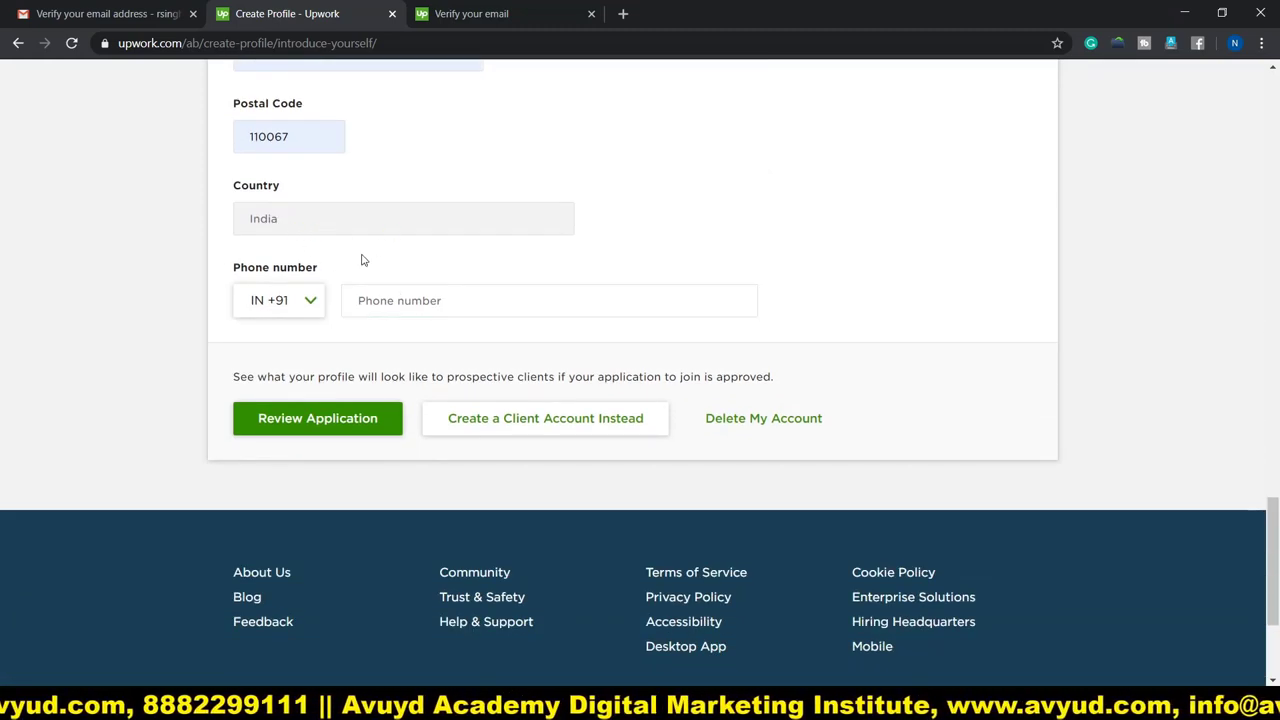
pyautogui.click(445, 303)
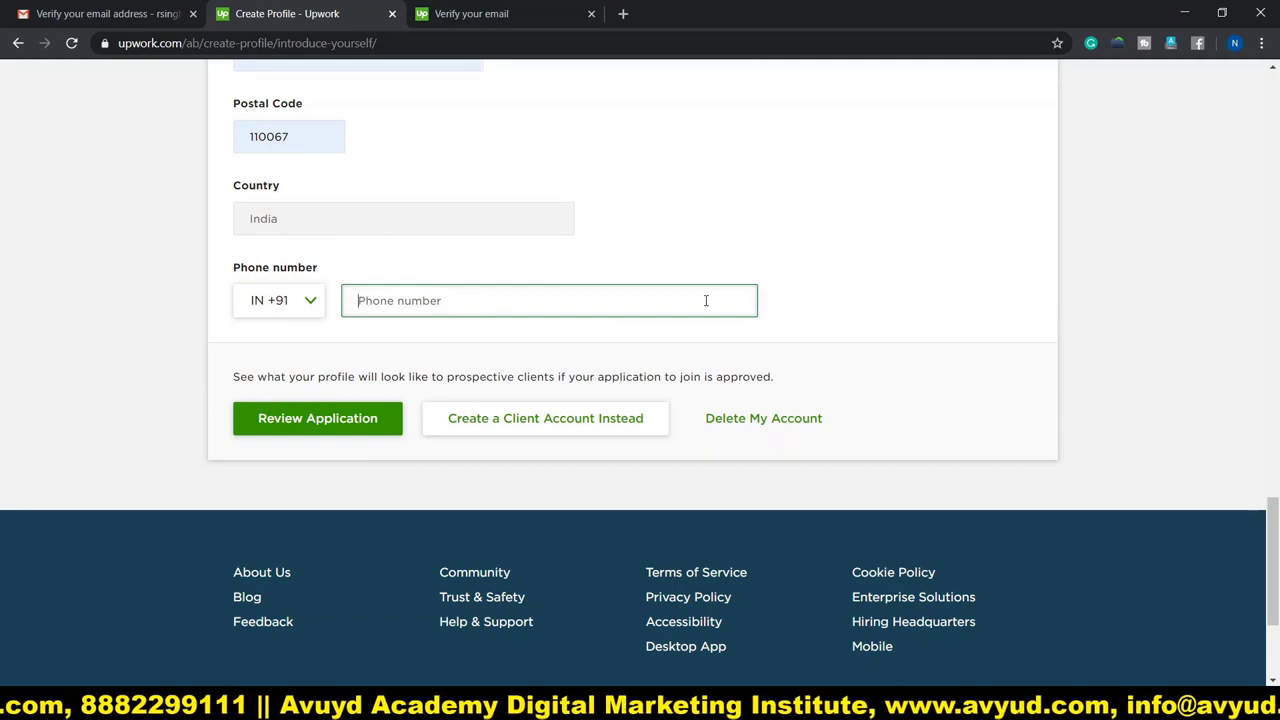
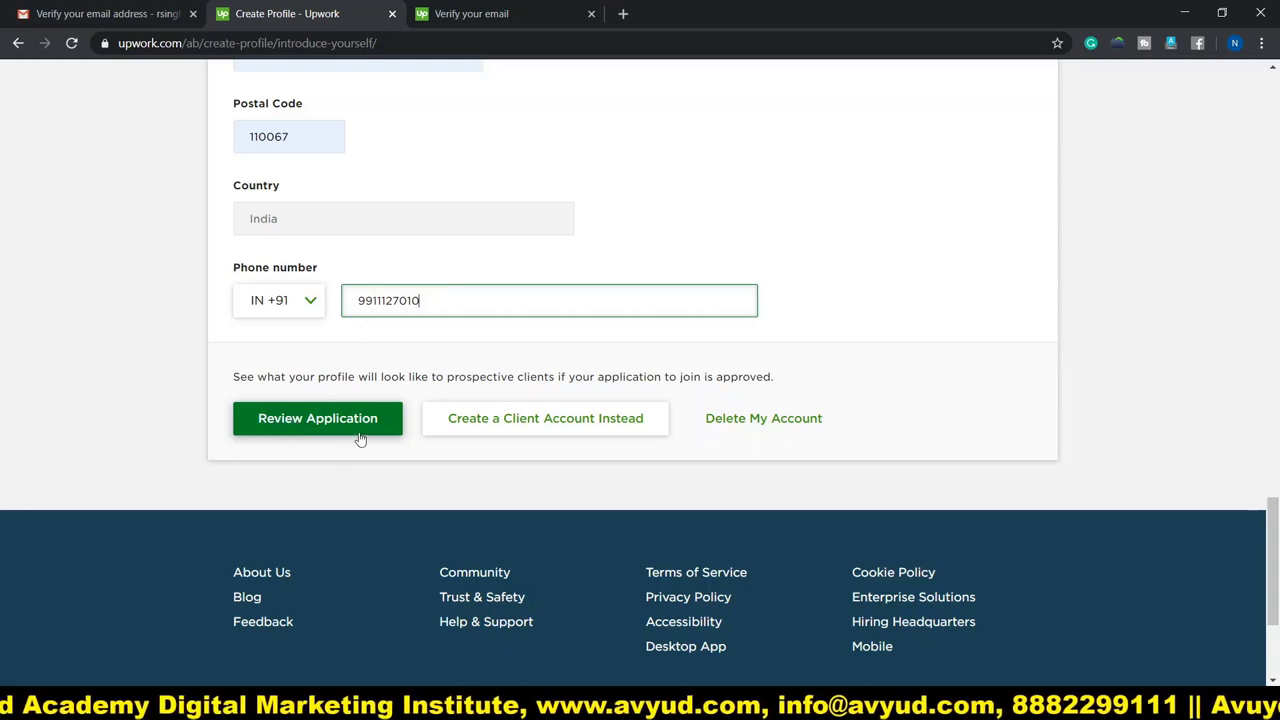
pyautogui.click(304, 421)
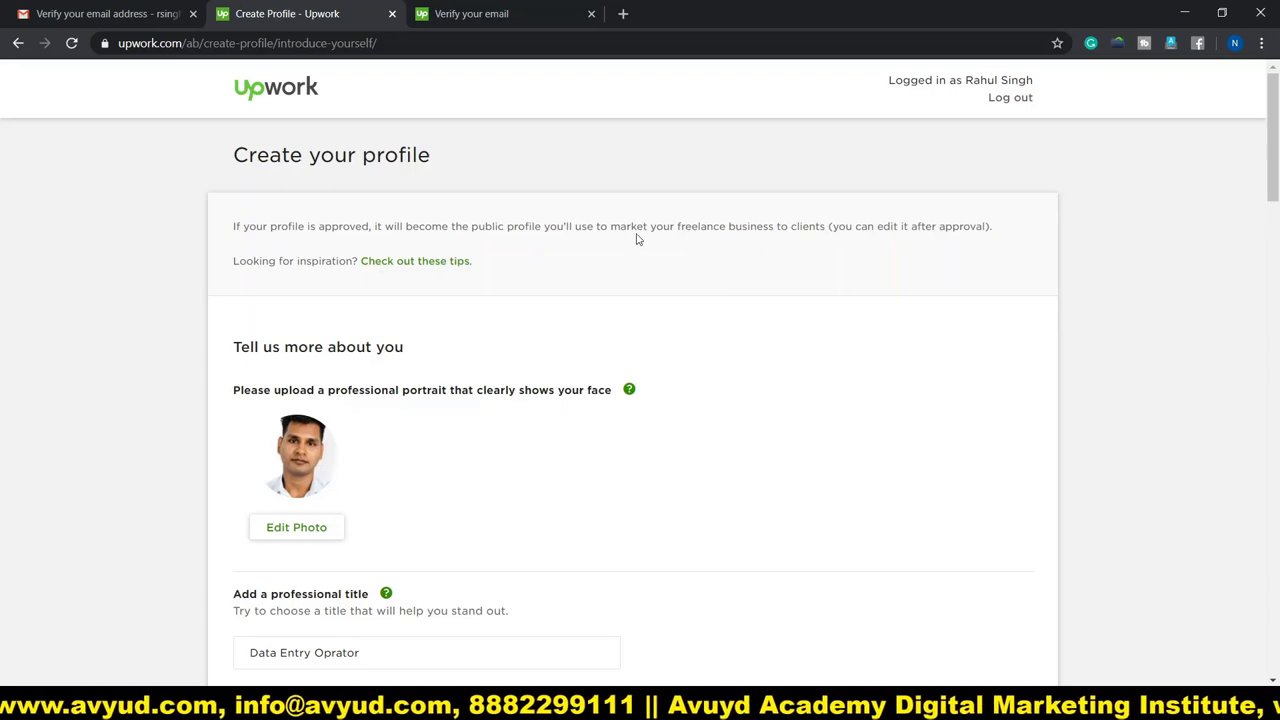
pyautogui.scroll(-7, 543, 231)
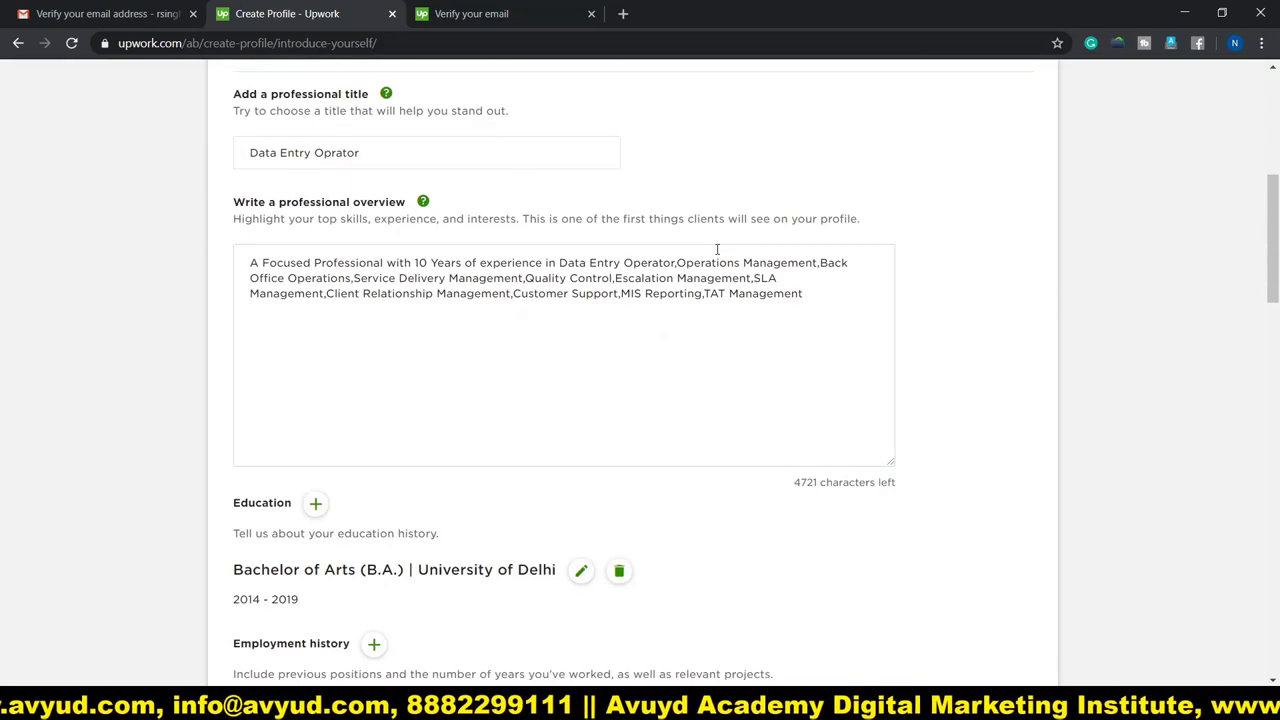
pyautogui.scroll(-10, 880, 286)
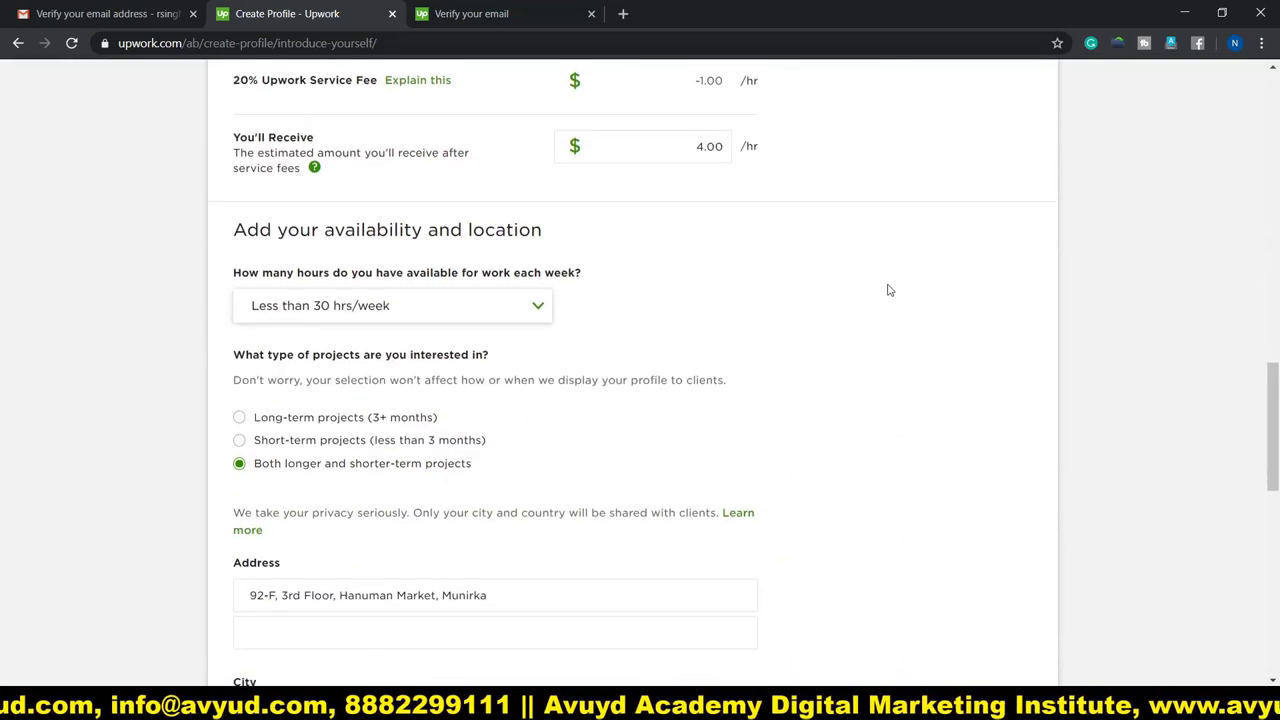
pyautogui.scroll(-5, 889, 290)
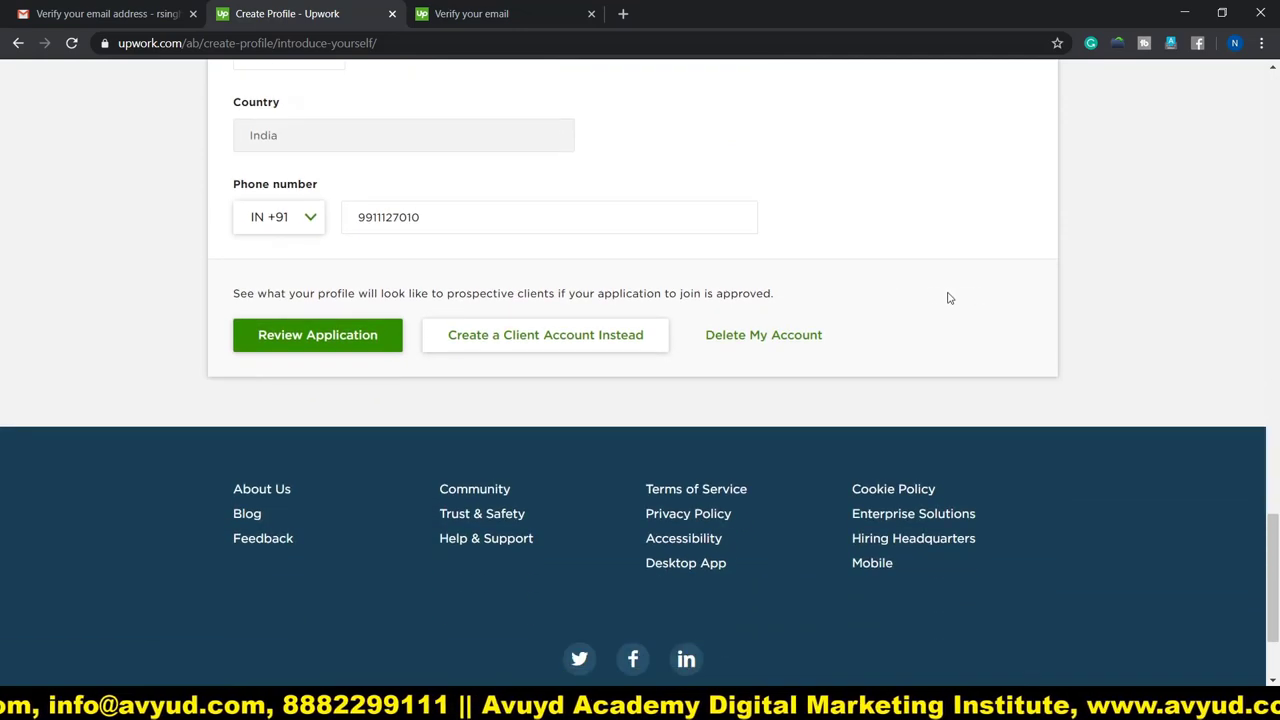
pyautogui.scroll(15, 949, 298)
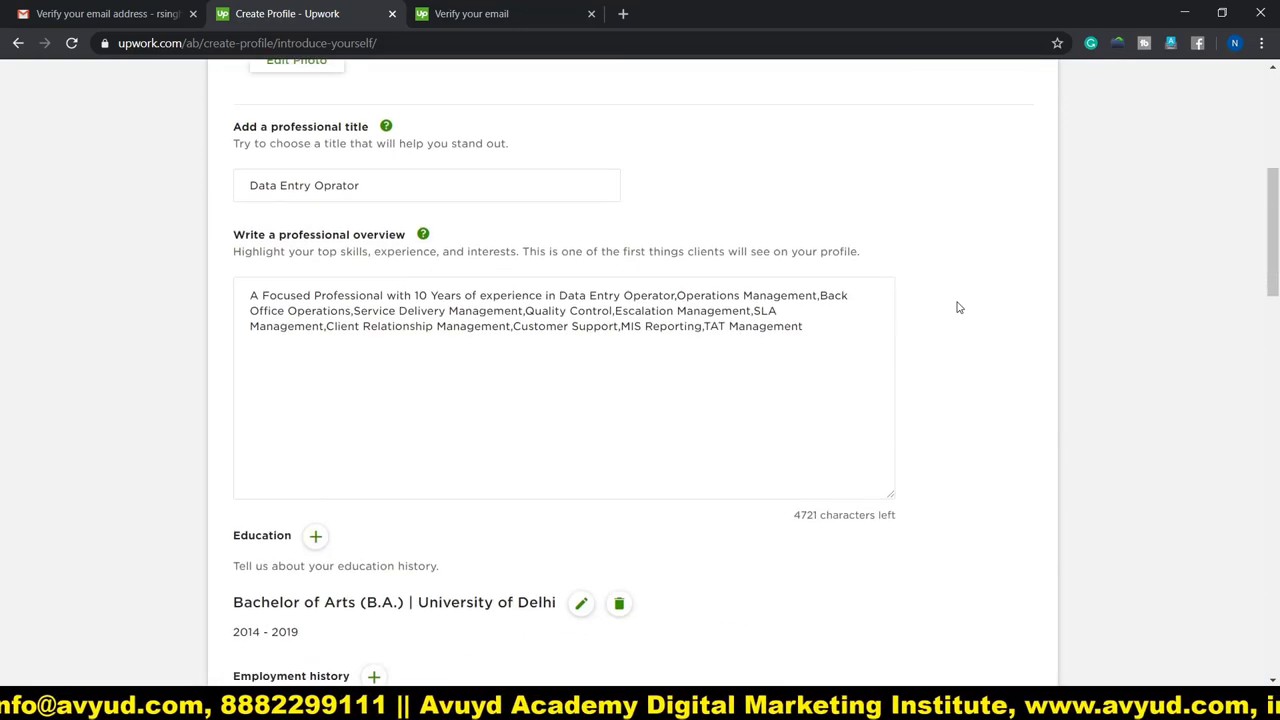
pyautogui.scroll(5, 957, 307)
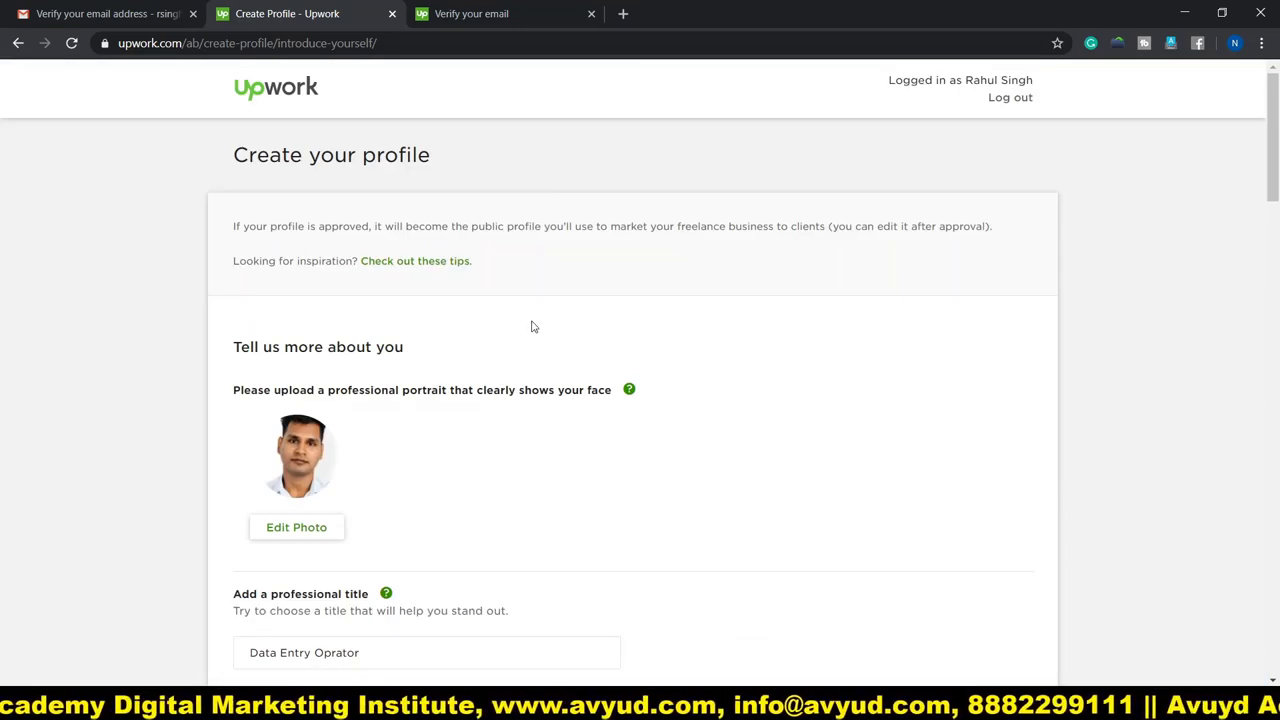